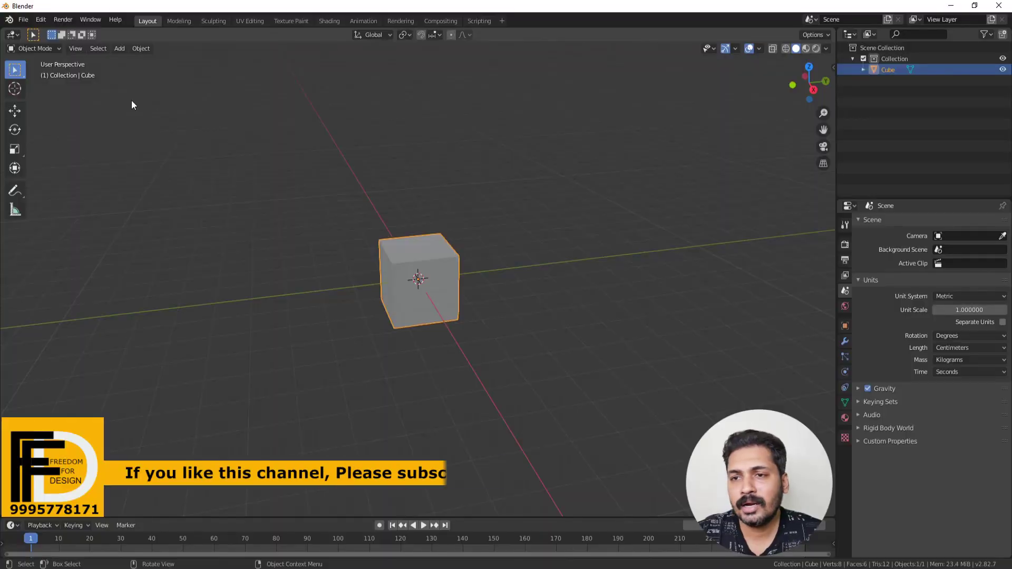
# Open Edit > Preferences, centre the window, and show the Add-ons list
pyautogui.click(40, 21)
pyautogui.click(65, 173)
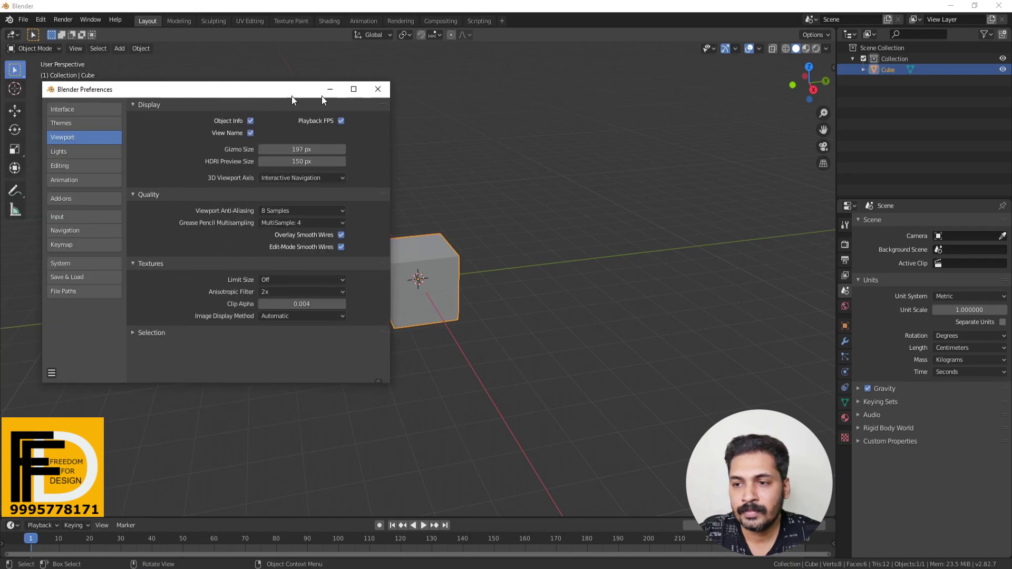
pyautogui.moveTo(321, 96); pyautogui.dragTo(492, 119)
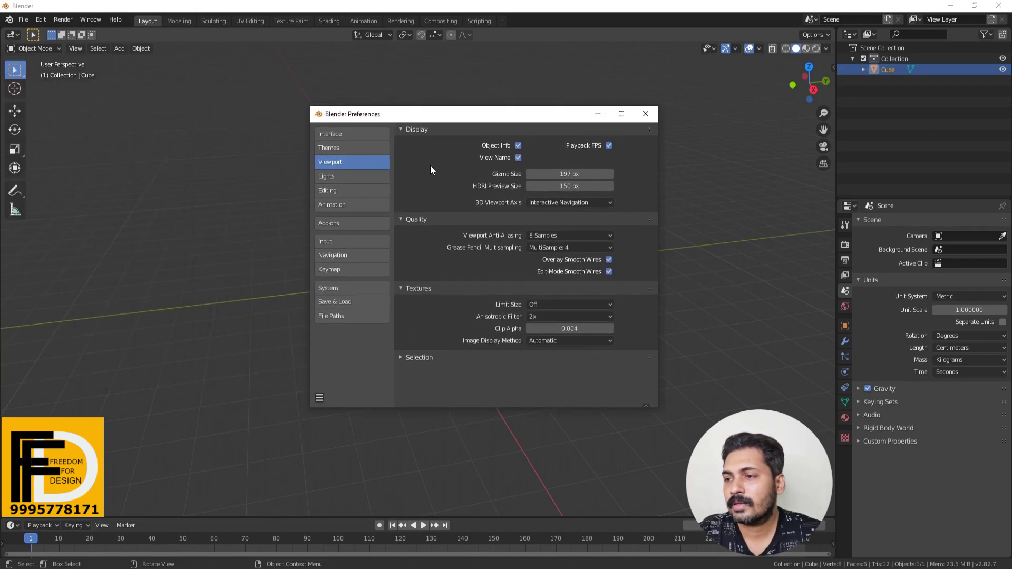
pyautogui.click(330, 225)
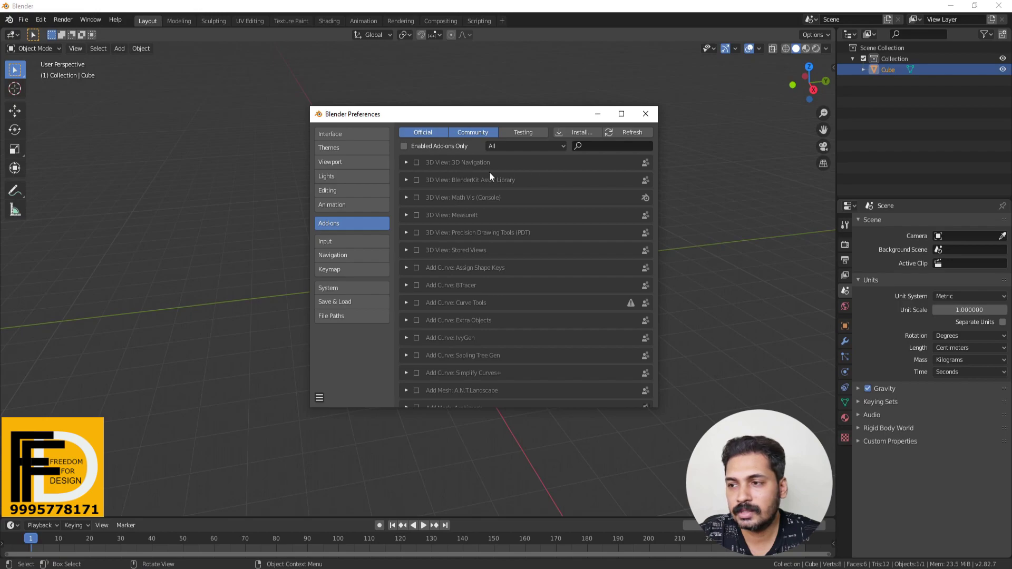
# Save the preferences from the Preferences window's bottom-left menu
pyautogui.click(320, 397)
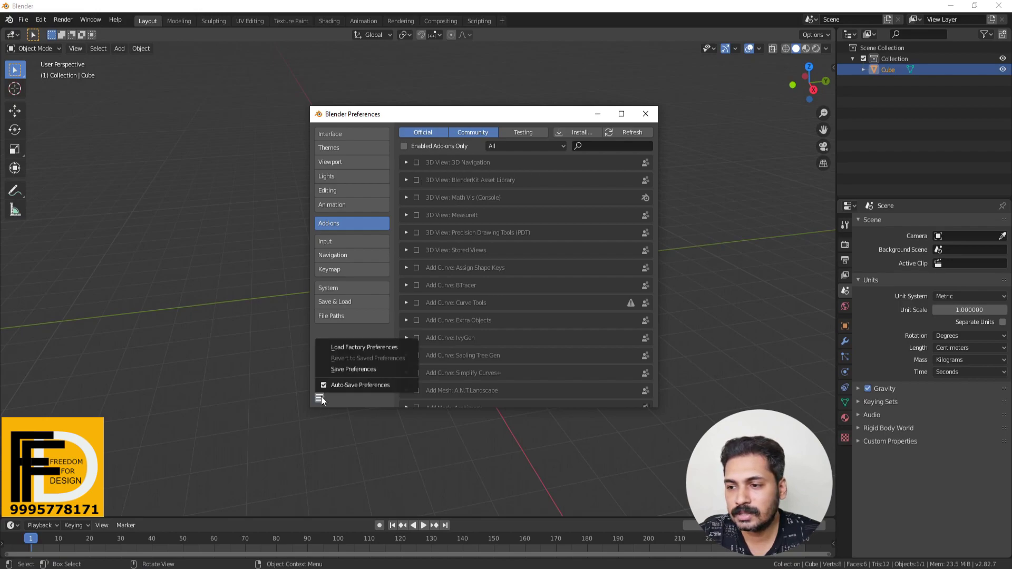
pyautogui.click(359, 369)
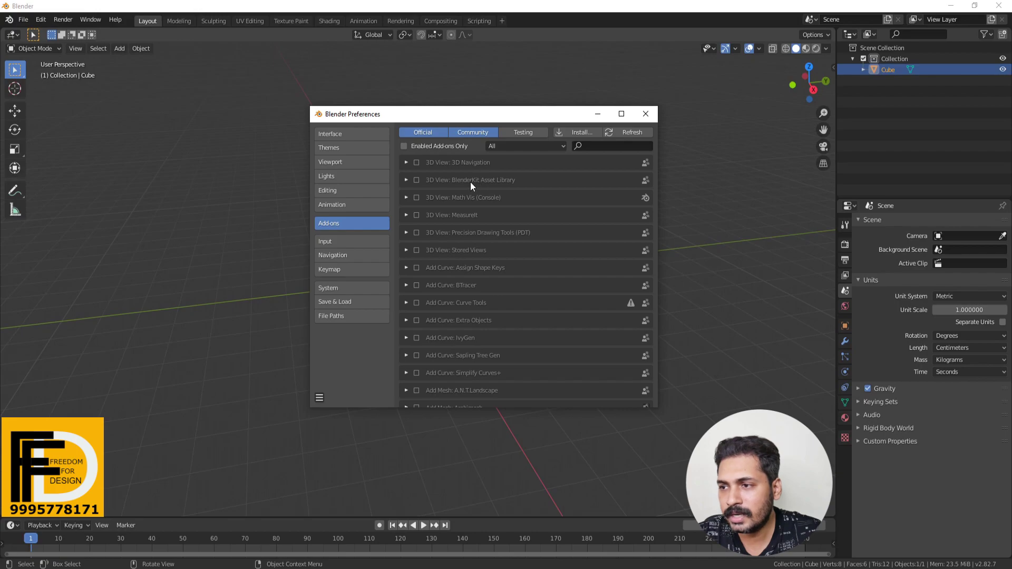
# Enable BlenderKit Asset Library and Add Curve: Extra Objects, then open the viewport sidebar
pyautogui.click(410, 188)
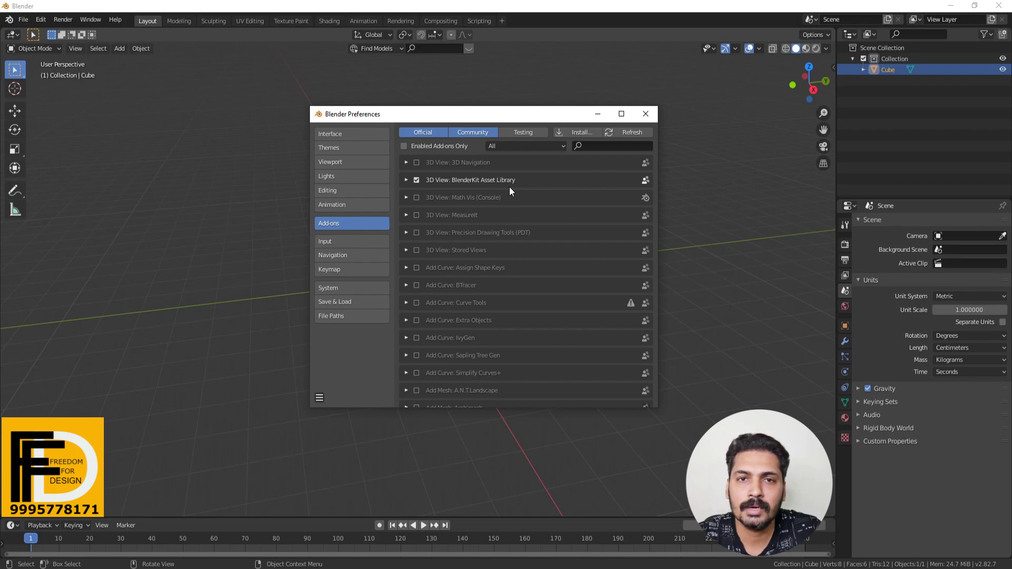
pyautogui.scroll(-5, 482, 183)
pyautogui.click(476, 187)
pyautogui.scroll(5, 475, 195)
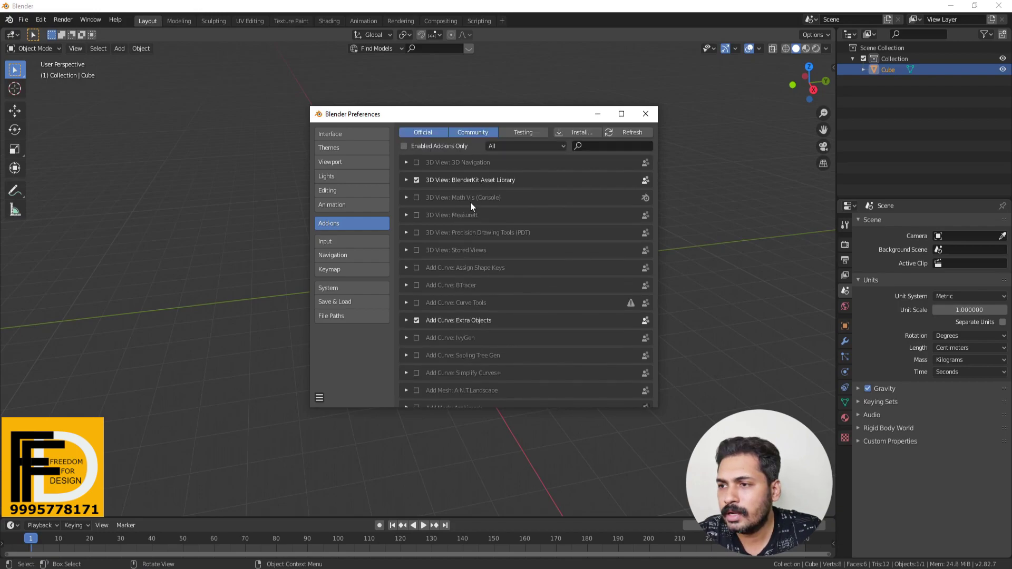
pyautogui.click(833, 67)
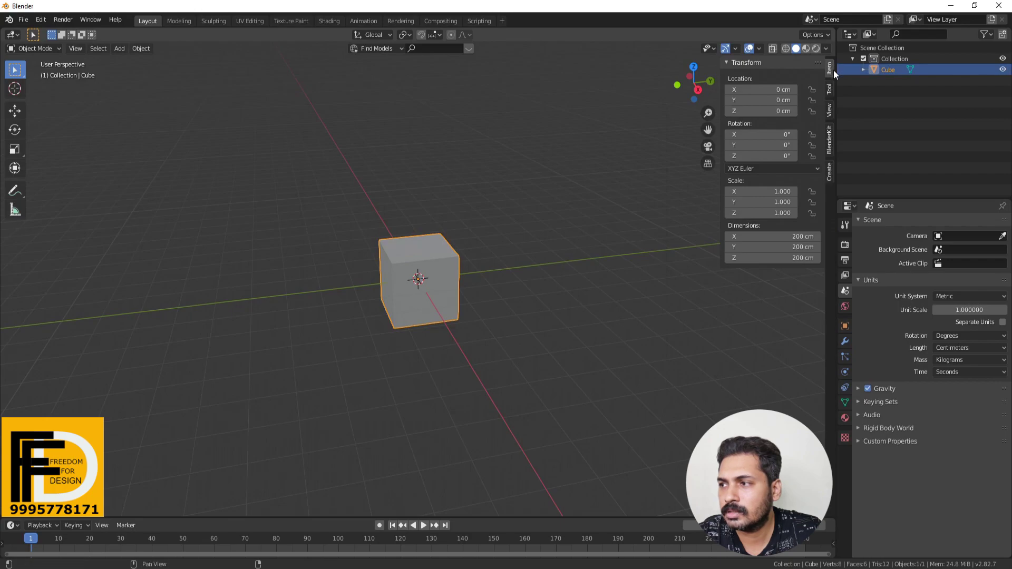
# Open the BlenderKit sidebar tab and preview the model asset thumbnails
pyautogui.click(830, 140)
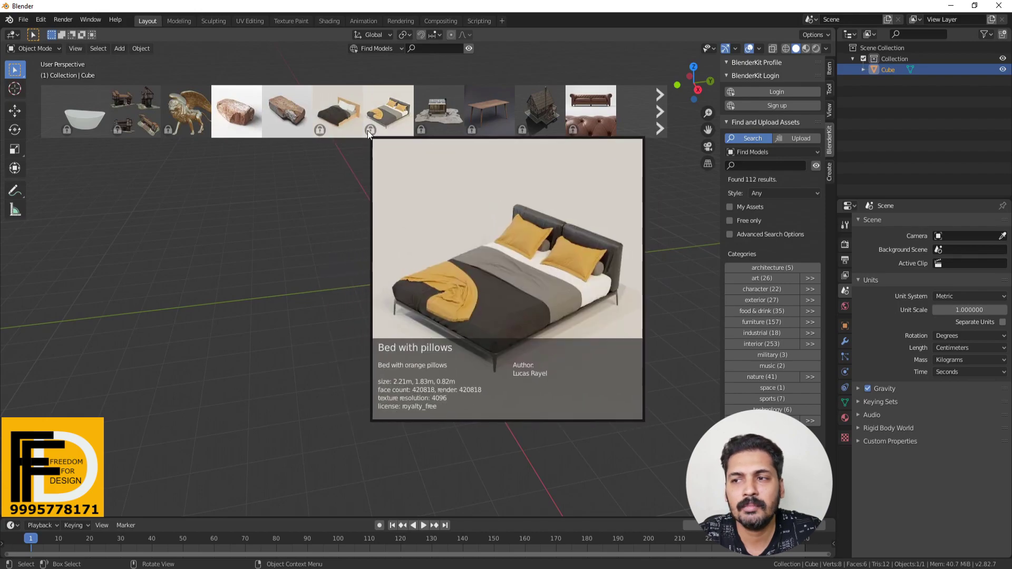
pyautogui.moveTo(452, 134)
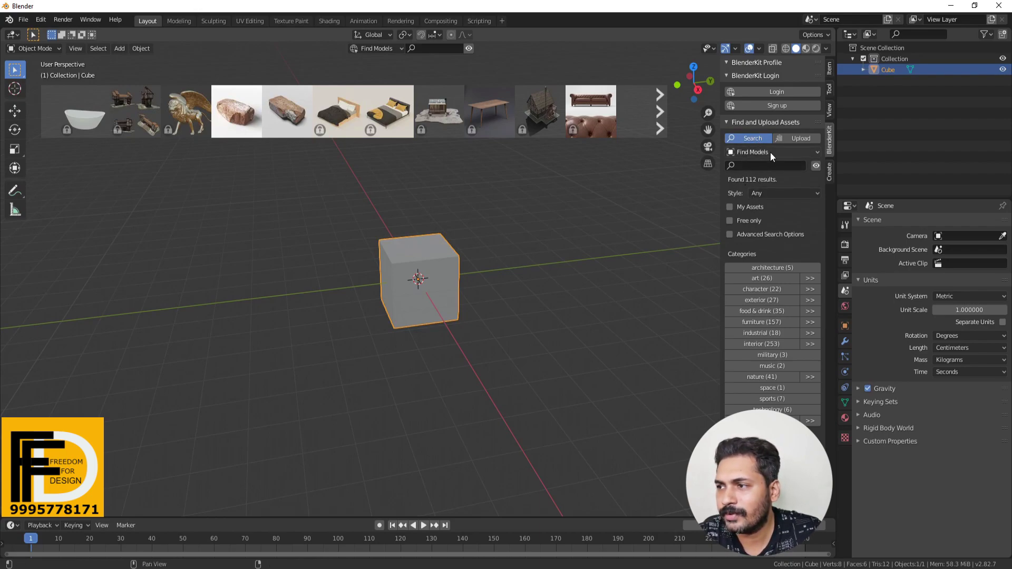
# Switch BlenderKit to Find Materials, preview thumbnails and browse the concrete category
pyautogui.click(817, 152)
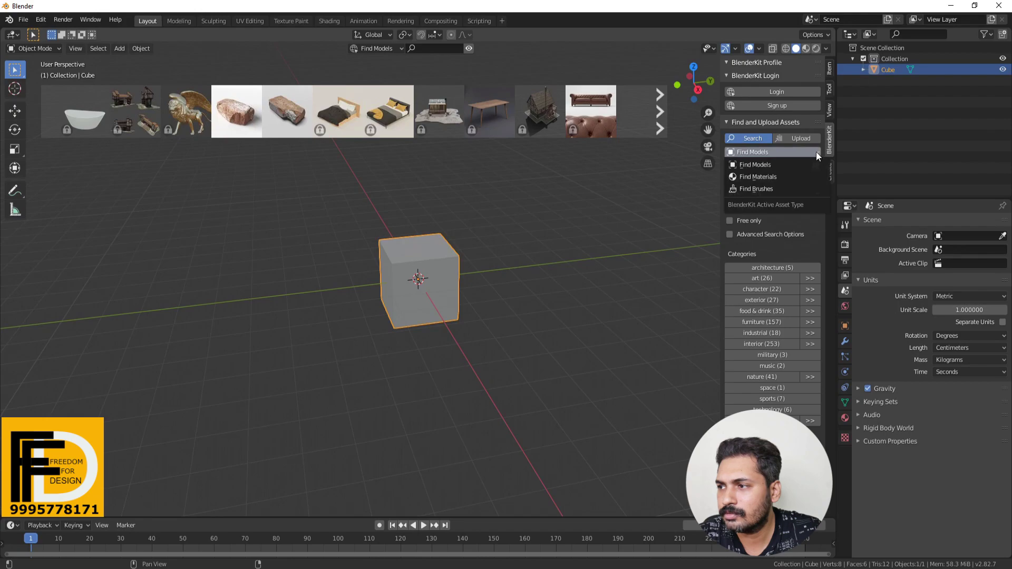
pyautogui.click(758, 177)
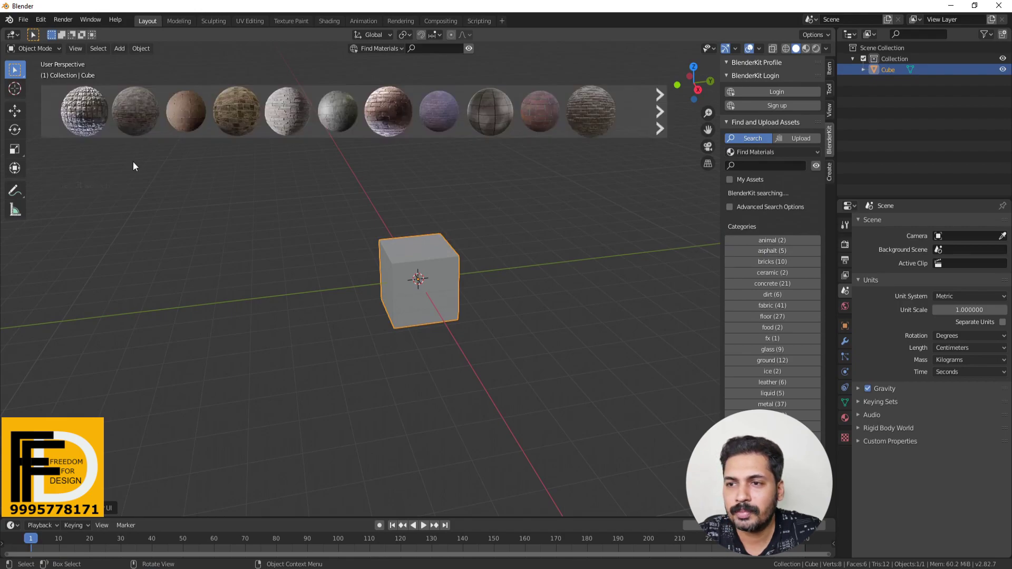
pyautogui.moveTo(410, 112)
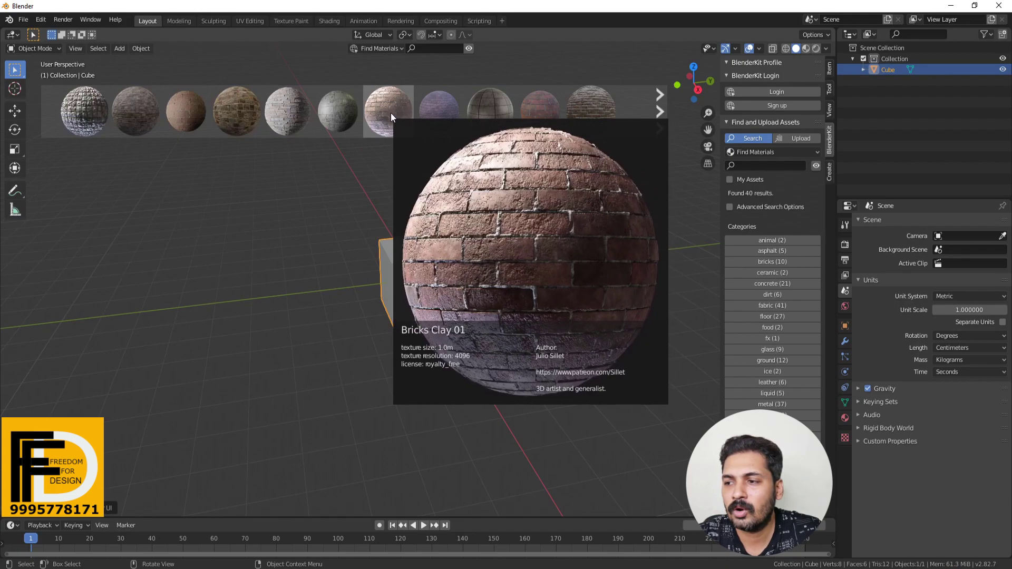
pyautogui.moveTo(272, 112)
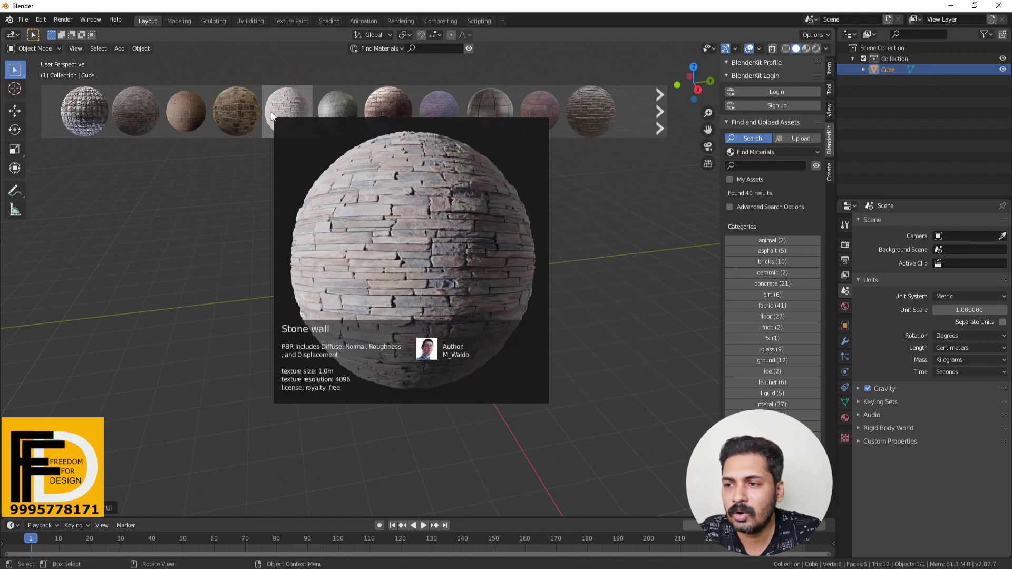
pyautogui.moveTo(72, 106)
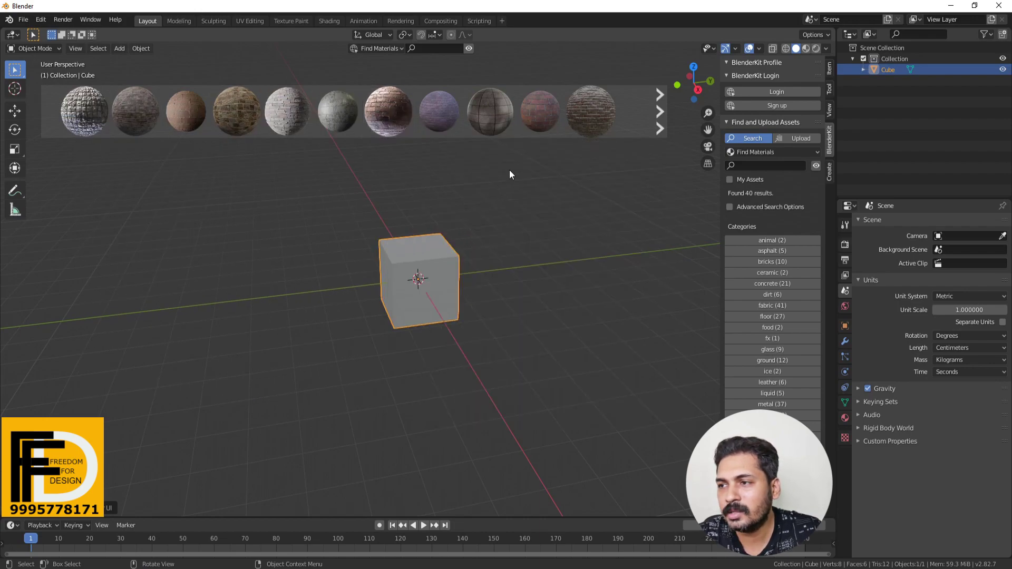
pyautogui.click(767, 285)
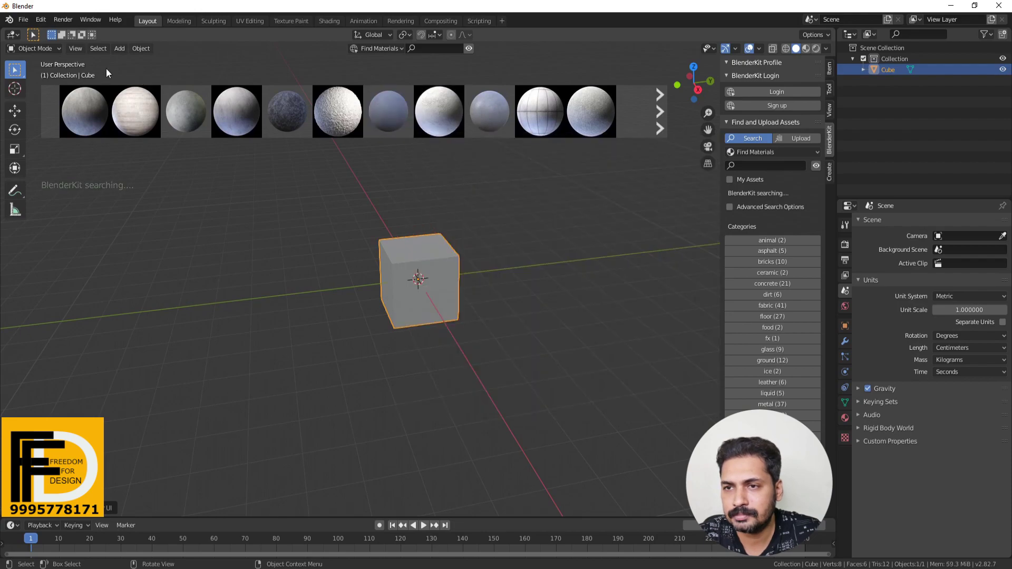
pyautogui.click(120, 49)
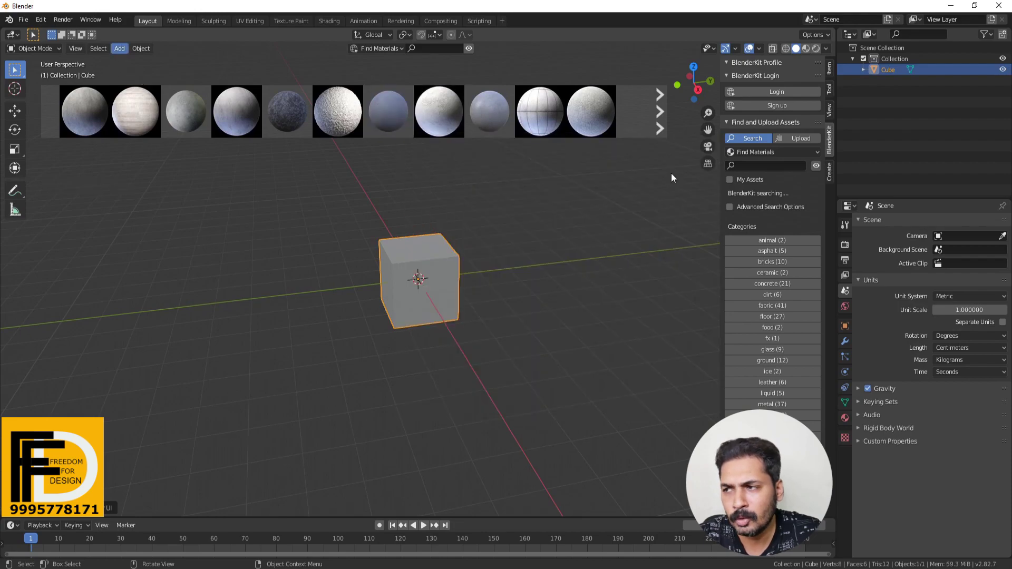
# Switch BlenderKit back to Find Models and show the next page of results
pyautogui.click(780, 153)
pyautogui.click(759, 165)
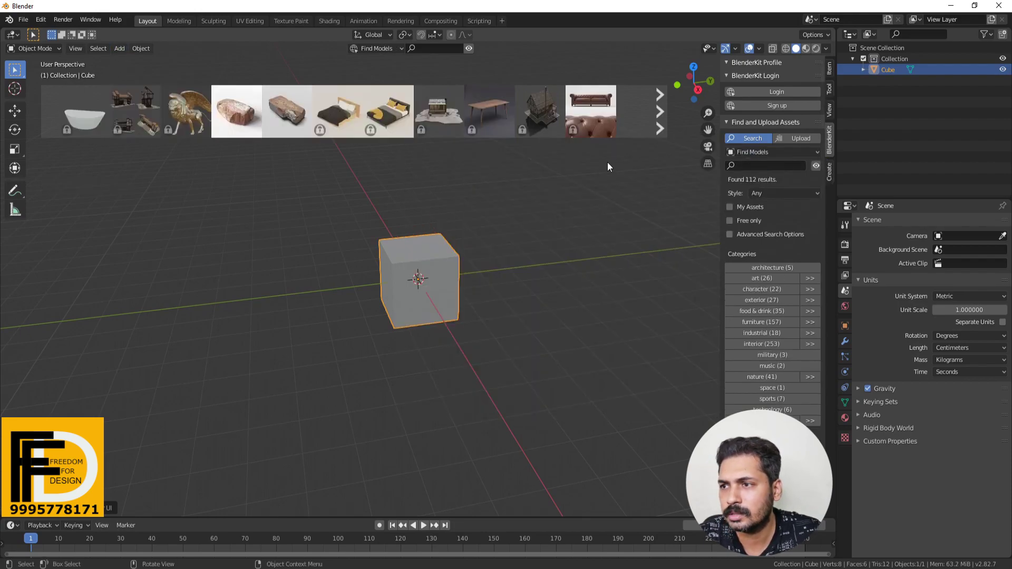
pyautogui.click(660, 94)
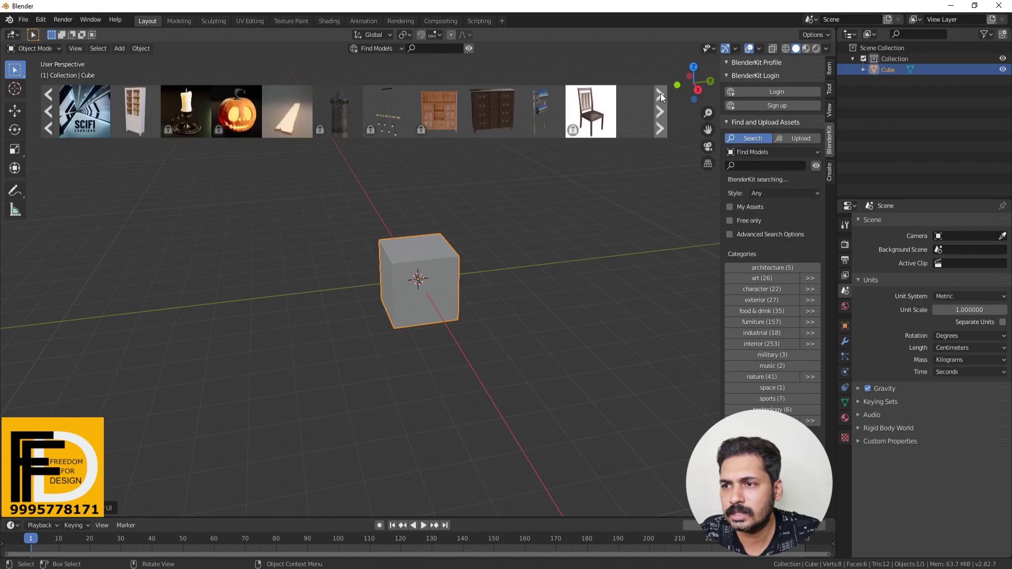
pyautogui.moveTo(485, 118)
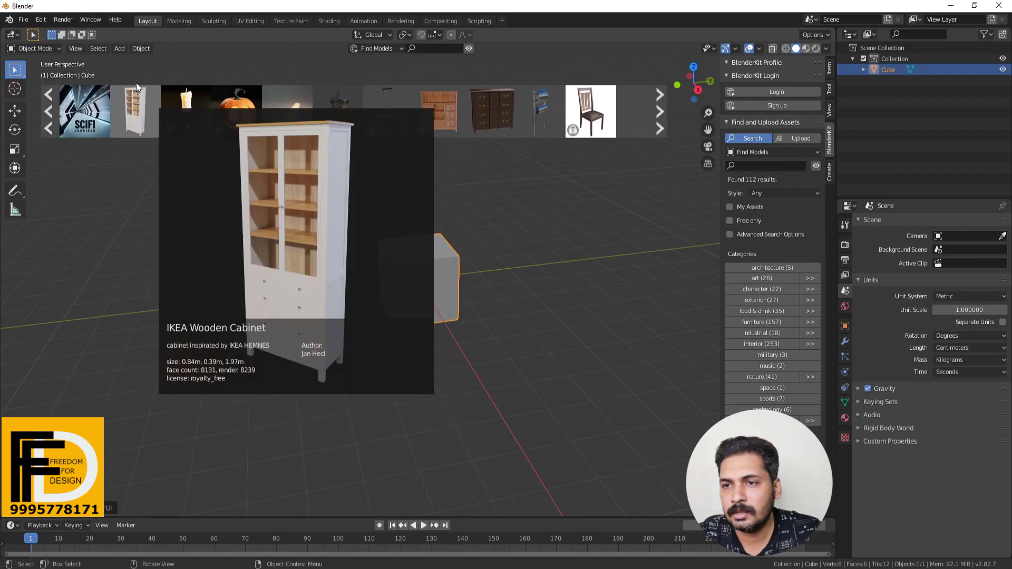
pyautogui.click(47, 21)
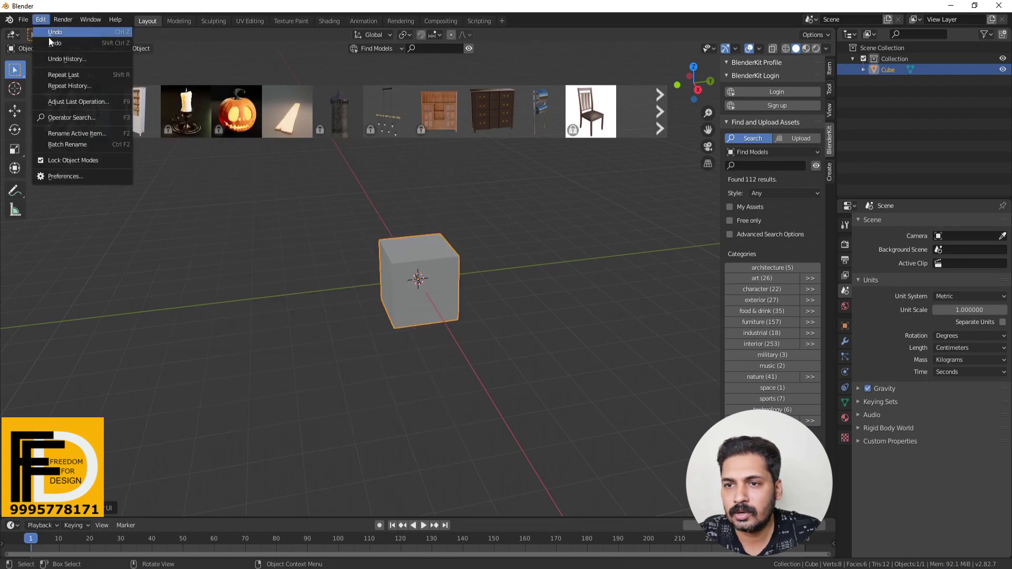
# Turn Add Curve: Extra Objects off and check the Add > Curve menu without it
pyautogui.click(55, 175)
pyautogui.click(420, 314)
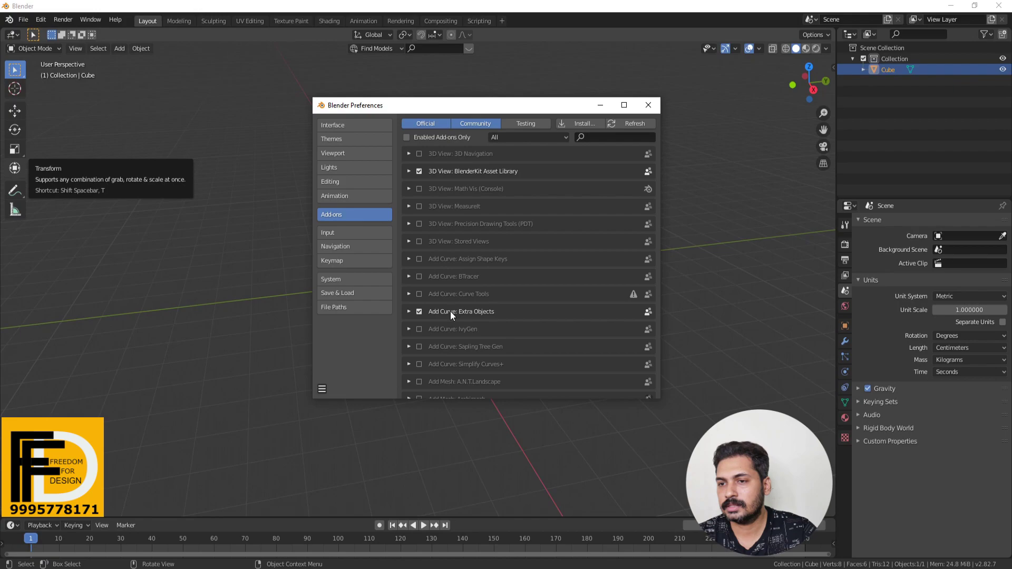
pyautogui.click(419, 313)
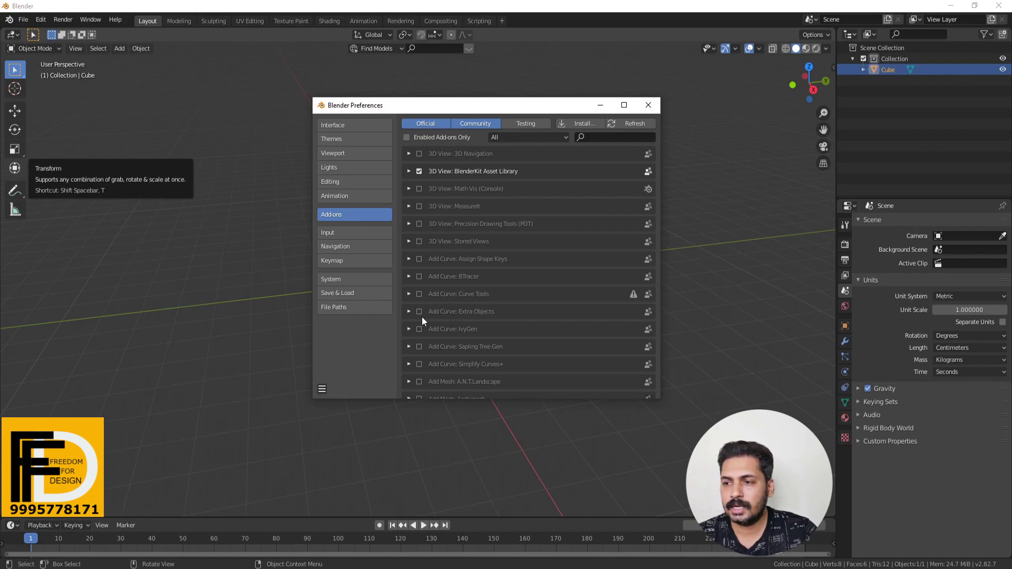
pyautogui.click(121, 49)
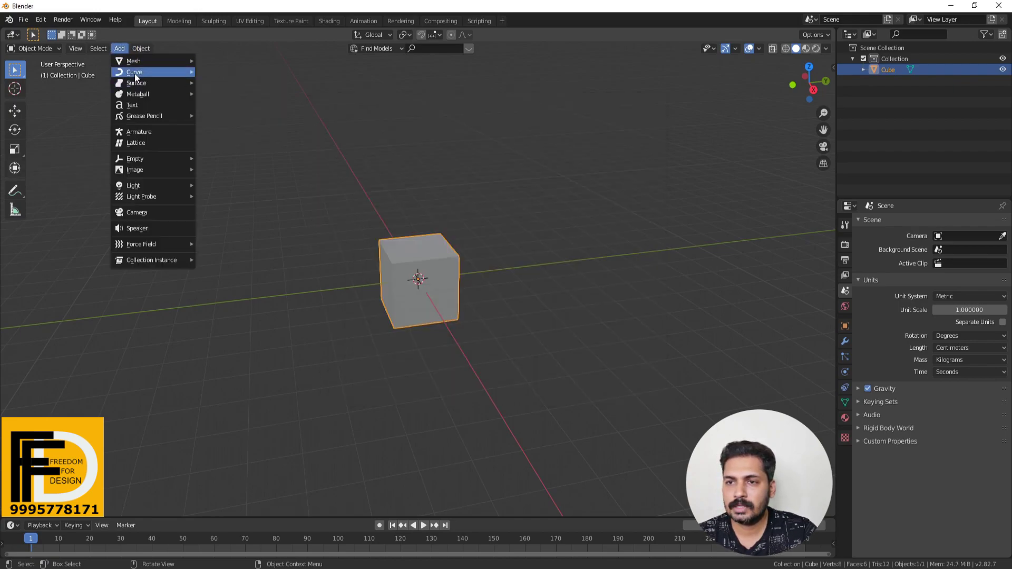
pyautogui.moveTo(135, 73)
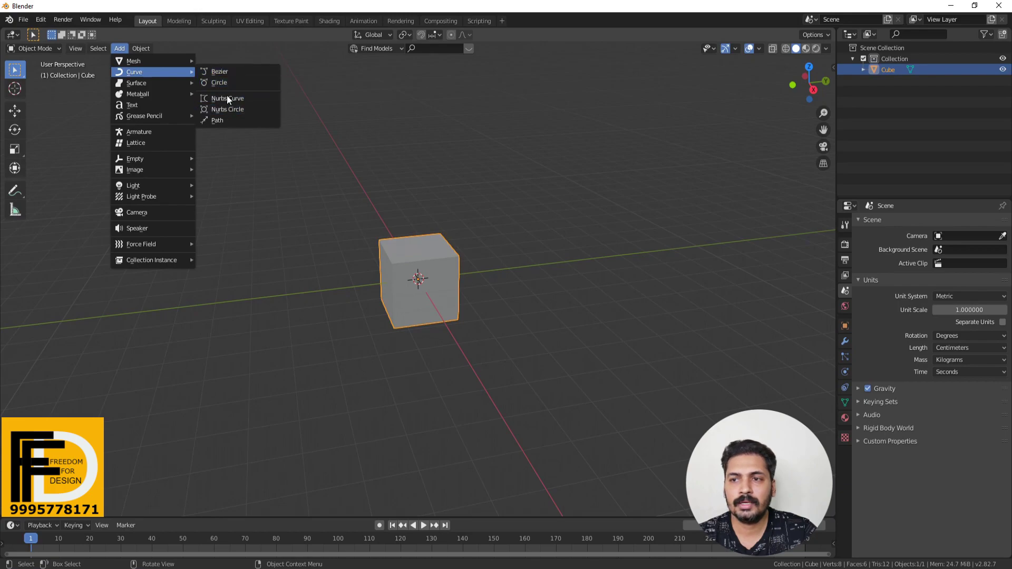
# Re-enable Add Curve: Extra Objects and confirm Arc, Rhomb and Trapezoid appear under Add > Curve
pyautogui.click(41, 20)
pyautogui.click(64, 178)
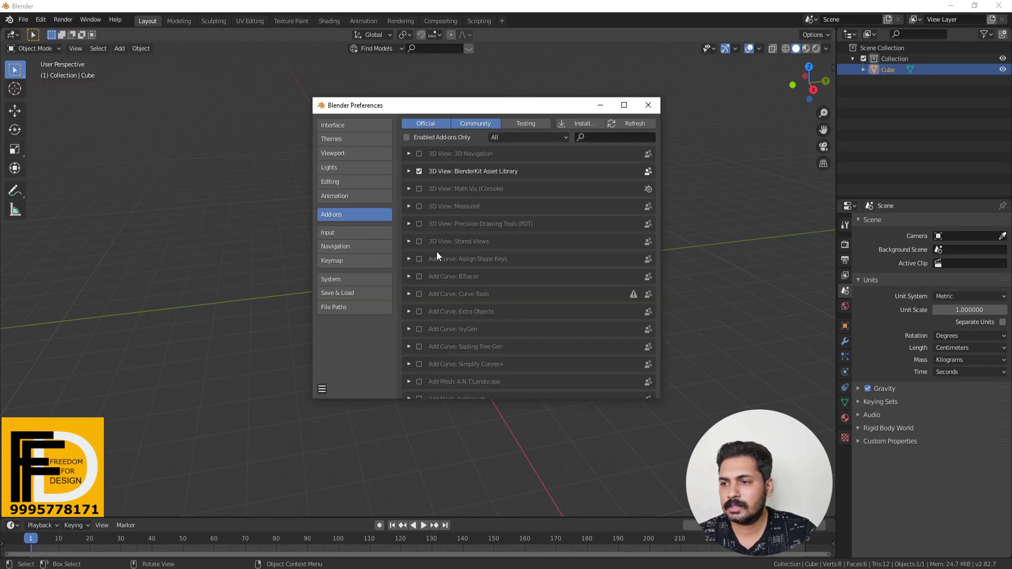
pyautogui.click(419, 312)
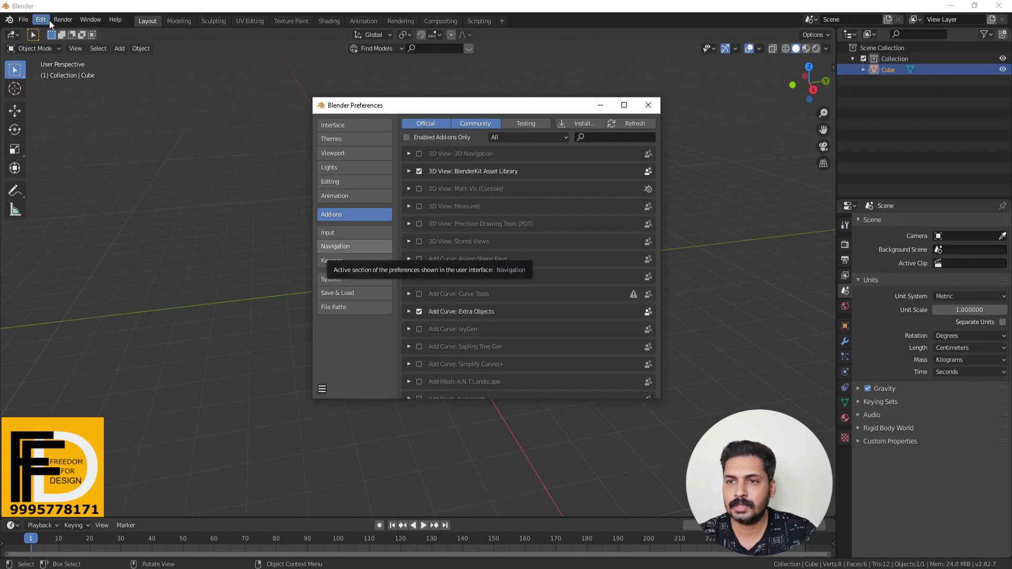
pyautogui.click(118, 48)
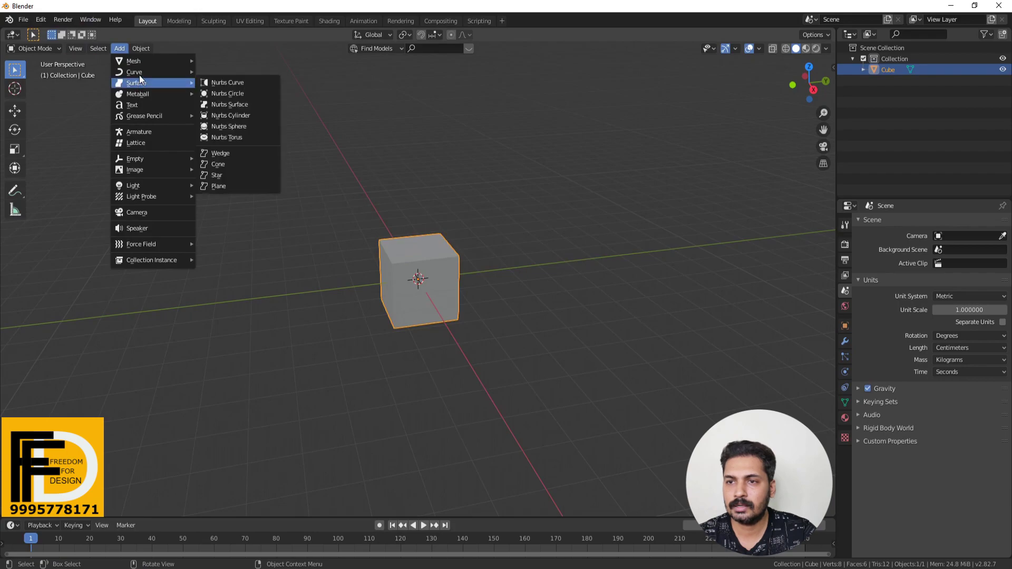
pyautogui.moveTo(139, 74)
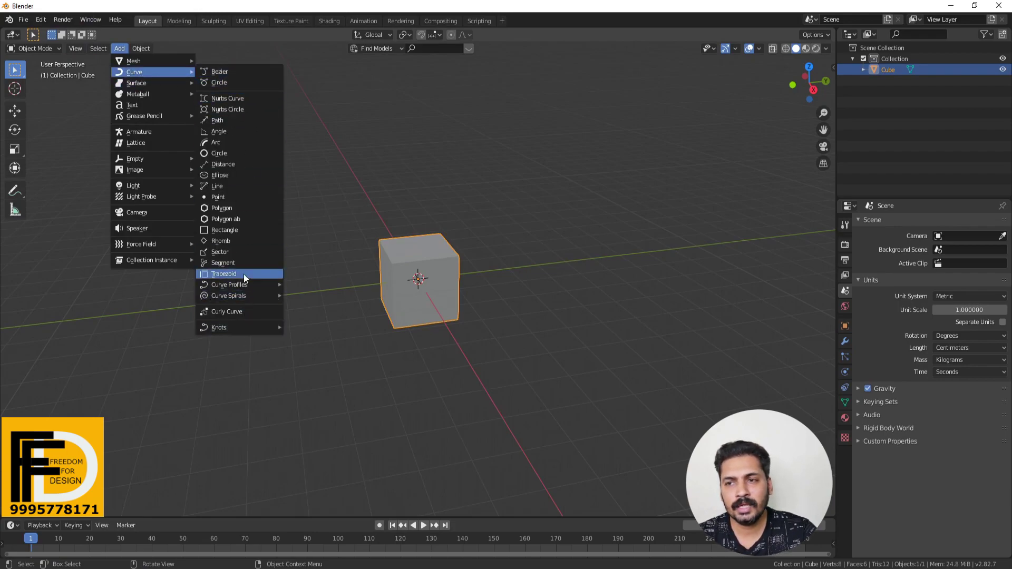
pyautogui.click(41, 19)
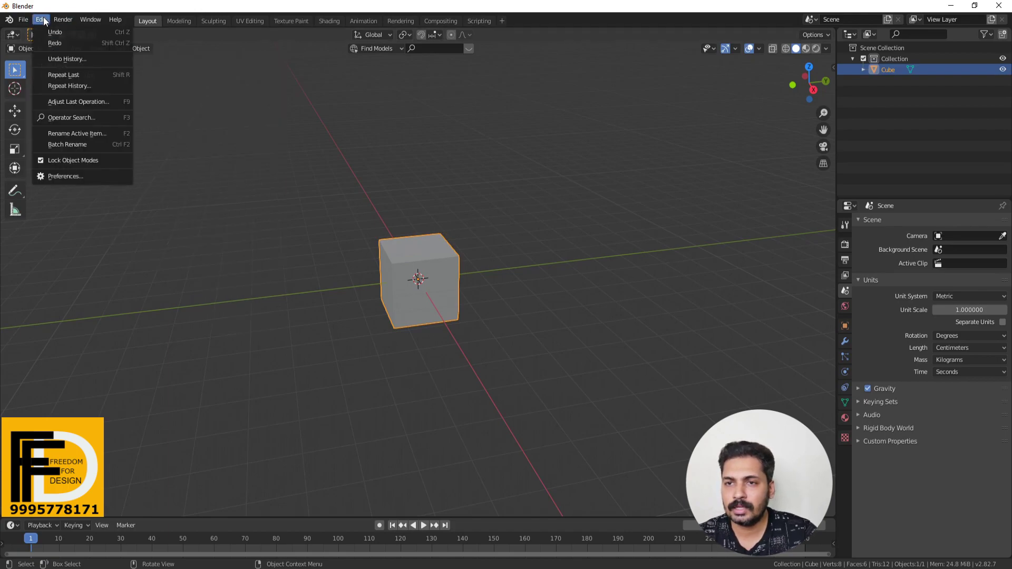
# Enable Add Mesh: Archipack, expand its details, and open the viewport sidebar
pyautogui.click(79, 176)
pyautogui.scroll(-3, 470, 315)
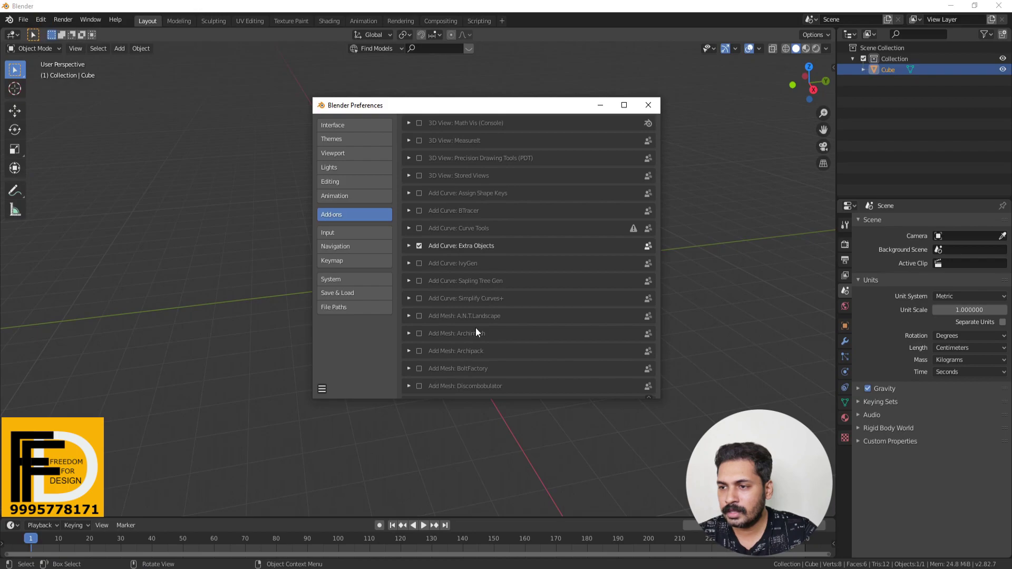
pyautogui.scroll(-1, 448, 343)
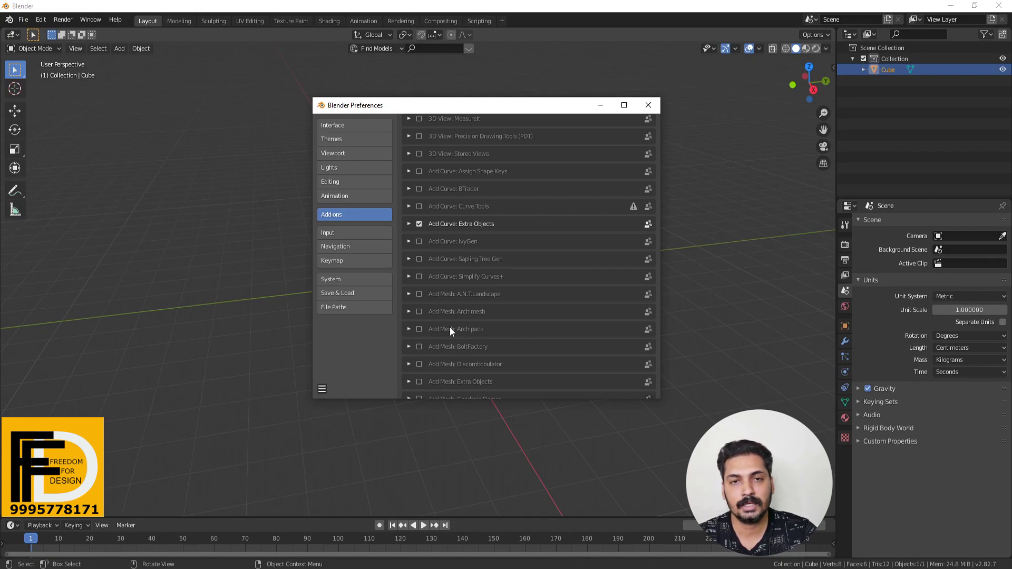
pyautogui.click(418, 330)
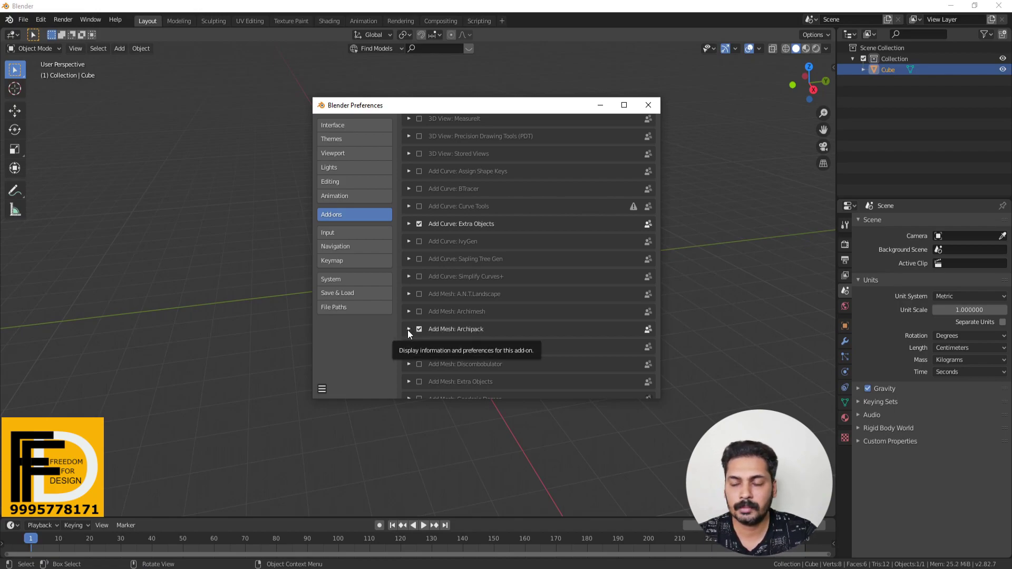
pyautogui.click(408, 329)
pyautogui.scroll(-5, 474, 264)
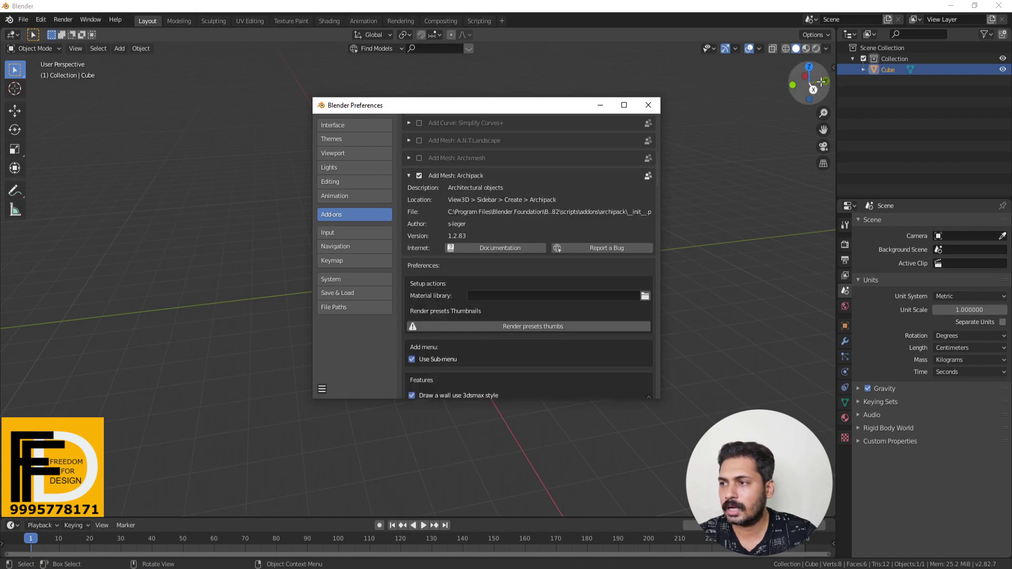
pyautogui.click(834, 68)
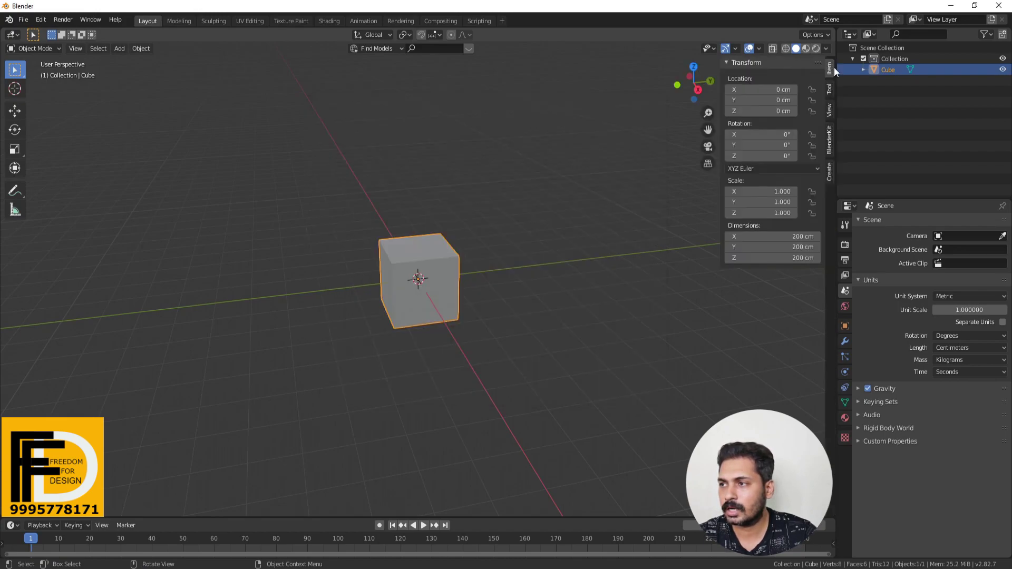
# Show the sidebar's Create tab with Archipack's Window, Door, Stair, Wall, Fence and Roof tools expanded
pyautogui.click(830, 169)
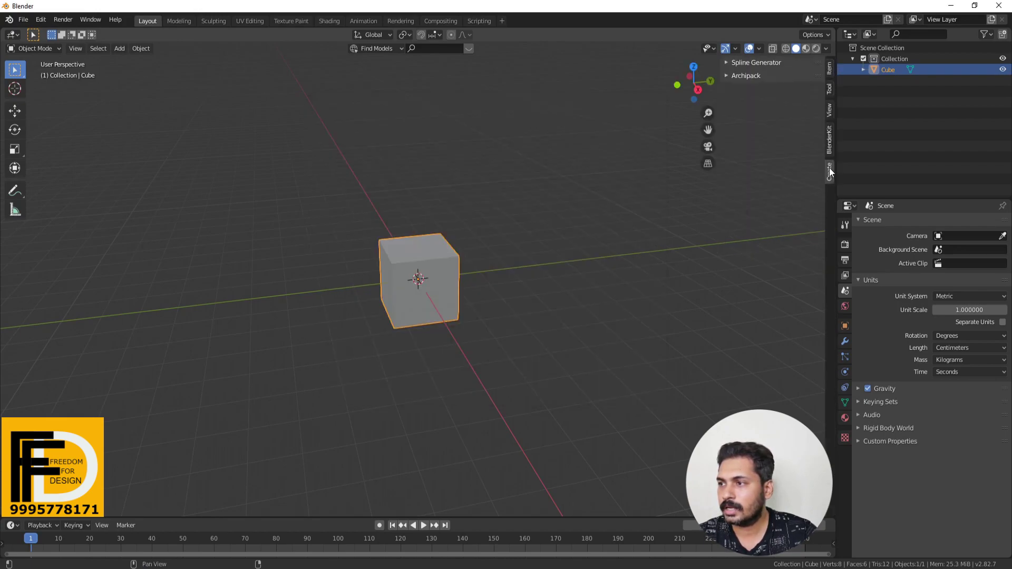
pyautogui.click(727, 76)
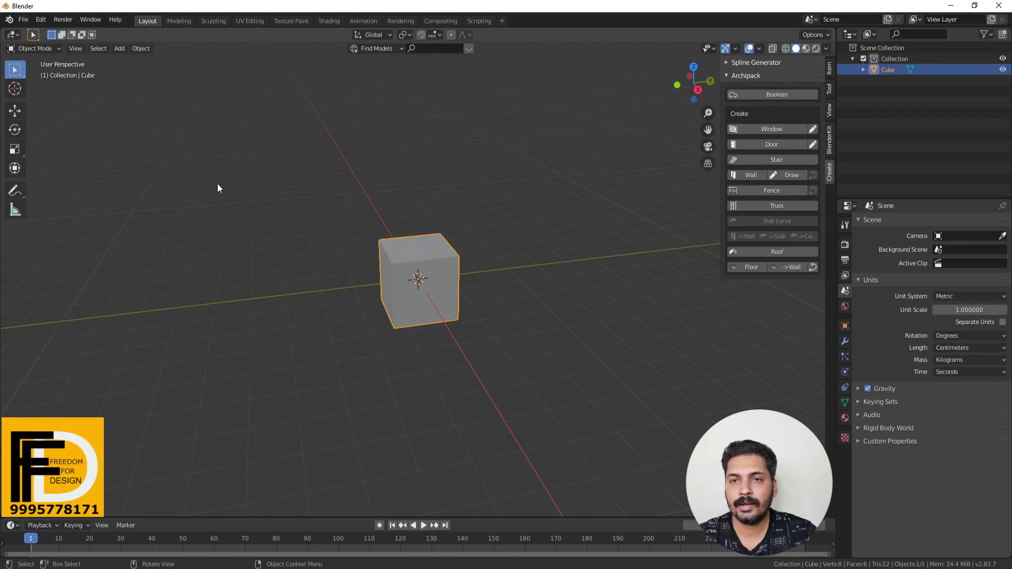
pyautogui.click(41, 20)
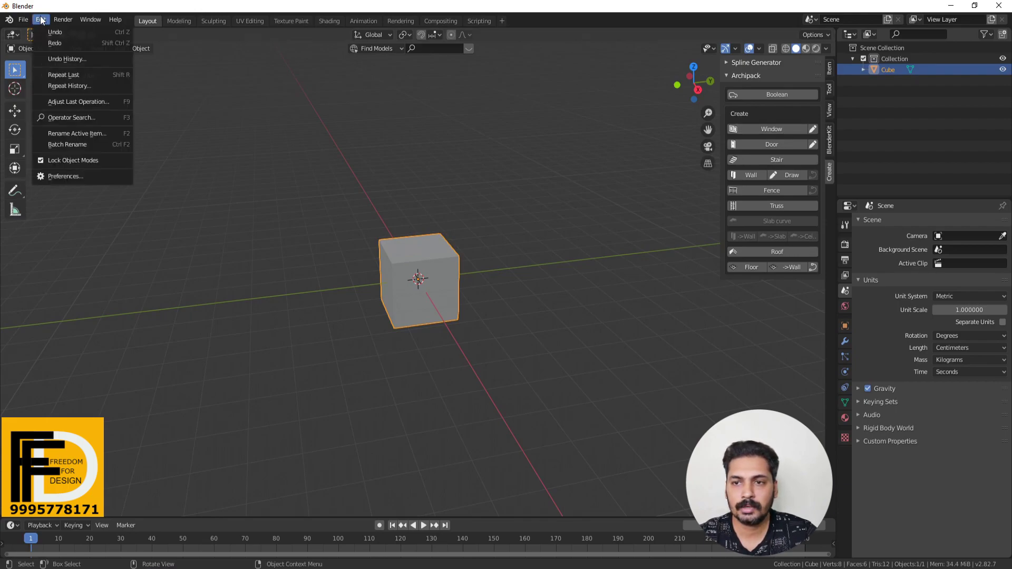
# Collapse the Archipack entry in Preferences and find the Archipack submenu under Add > Mesh
pyautogui.click(62, 174)
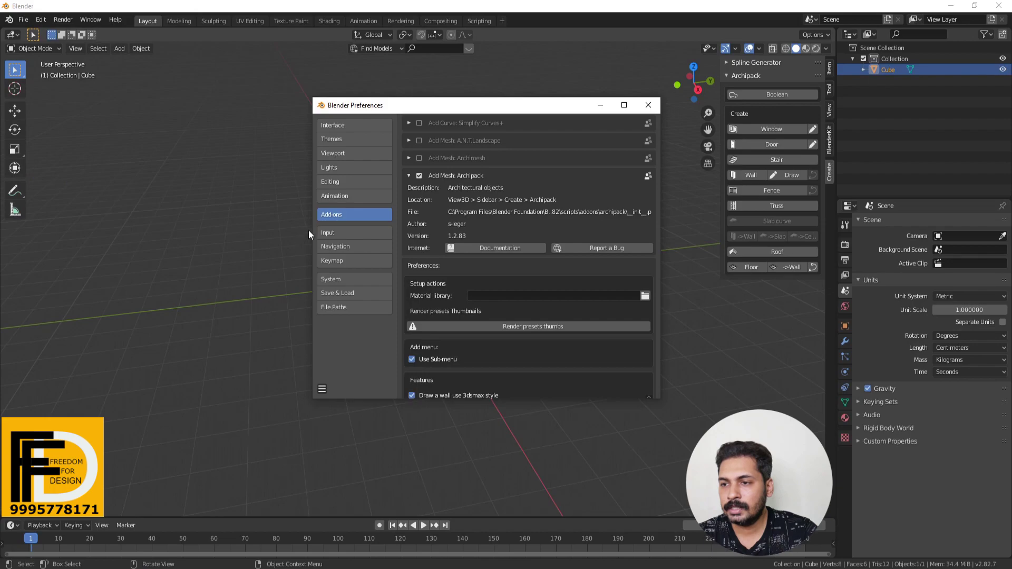
pyautogui.click(409, 176)
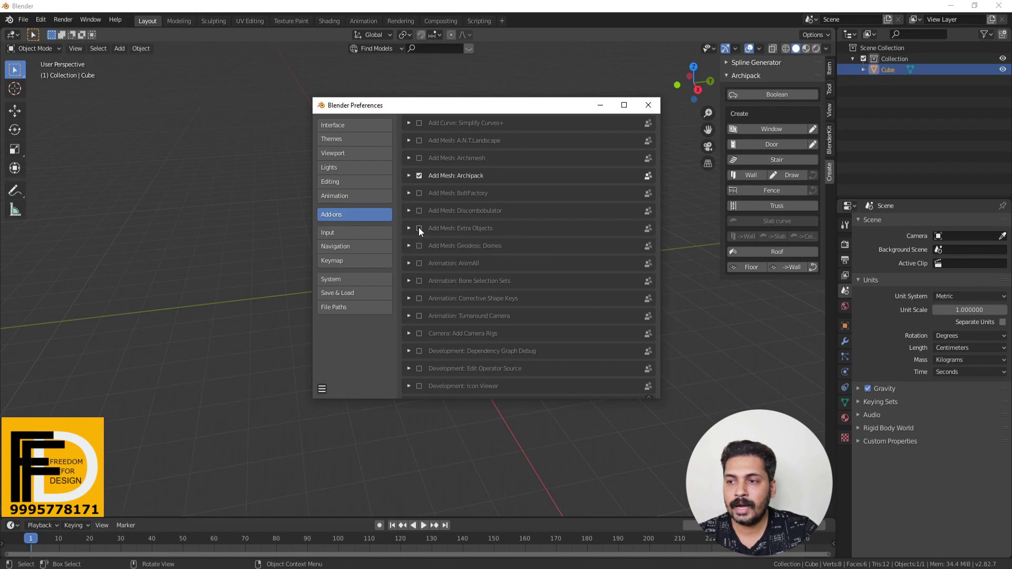
pyautogui.click(118, 49)
pyautogui.moveTo(128, 59)
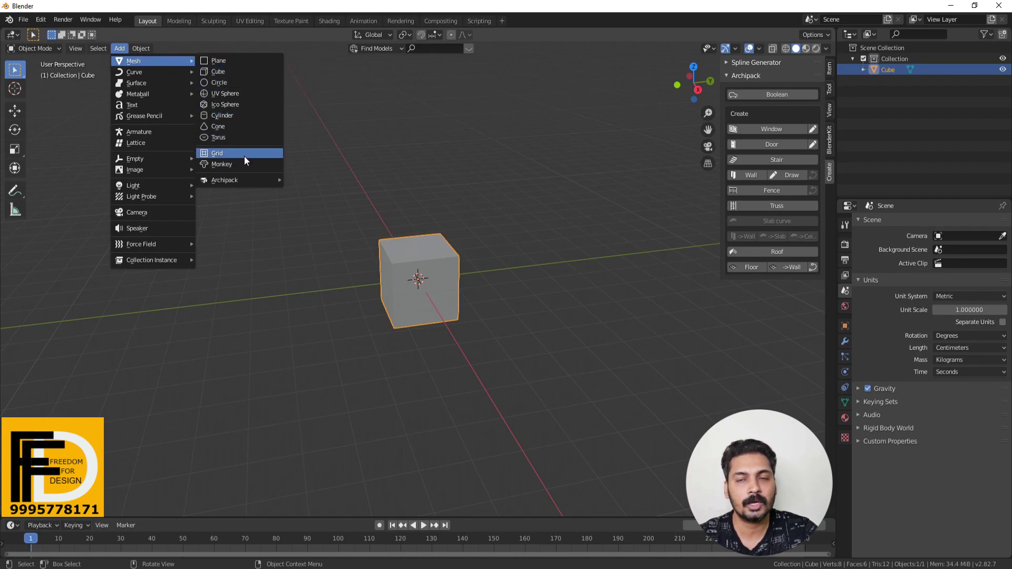
pyautogui.moveTo(221, 185)
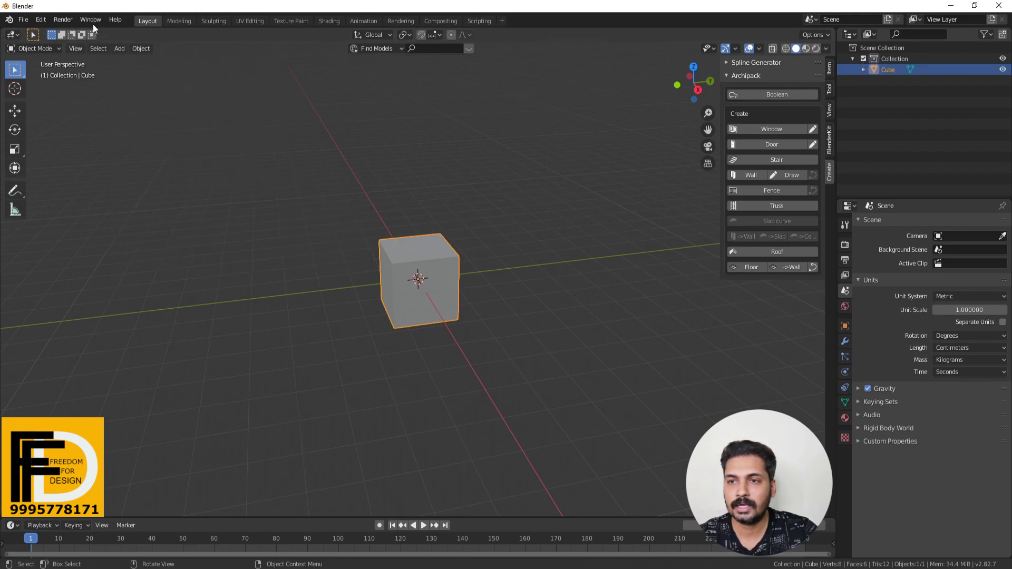
# Enable the Add Mesh: Extra Objects add-on in Preferences
pyautogui.click(42, 20)
pyautogui.click(68, 157)
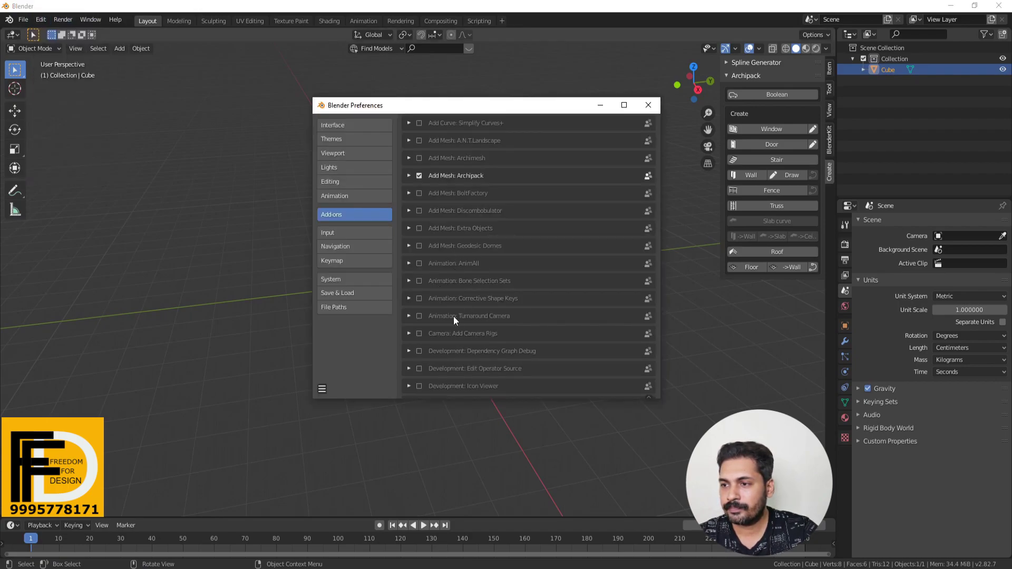
pyautogui.click(419, 229)
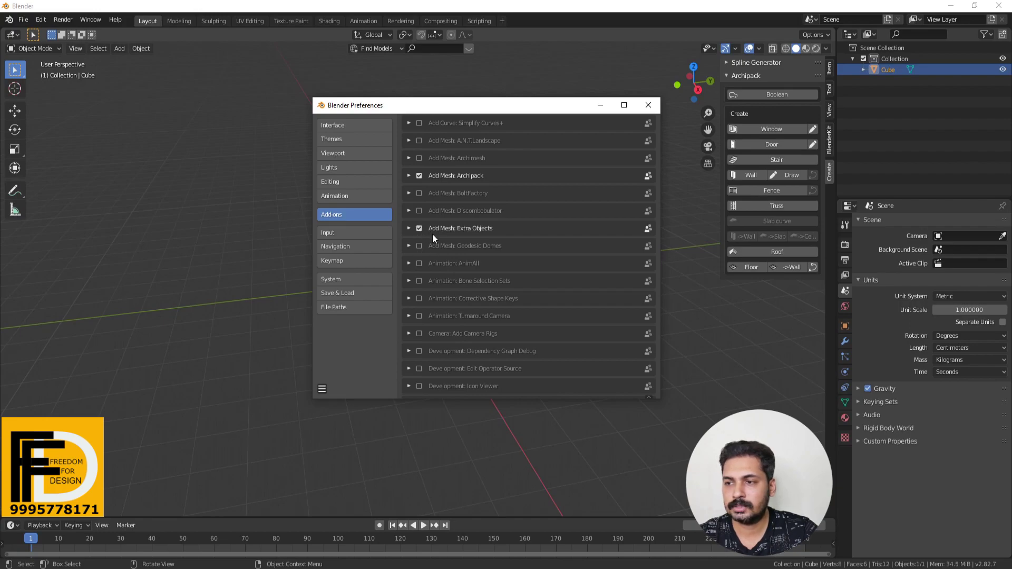
# Check Add > Mesh for Rock Generator, Round Cube, Gears and Pipe Joints, then return to the add-ons list
pyautogui.click(115, 48)
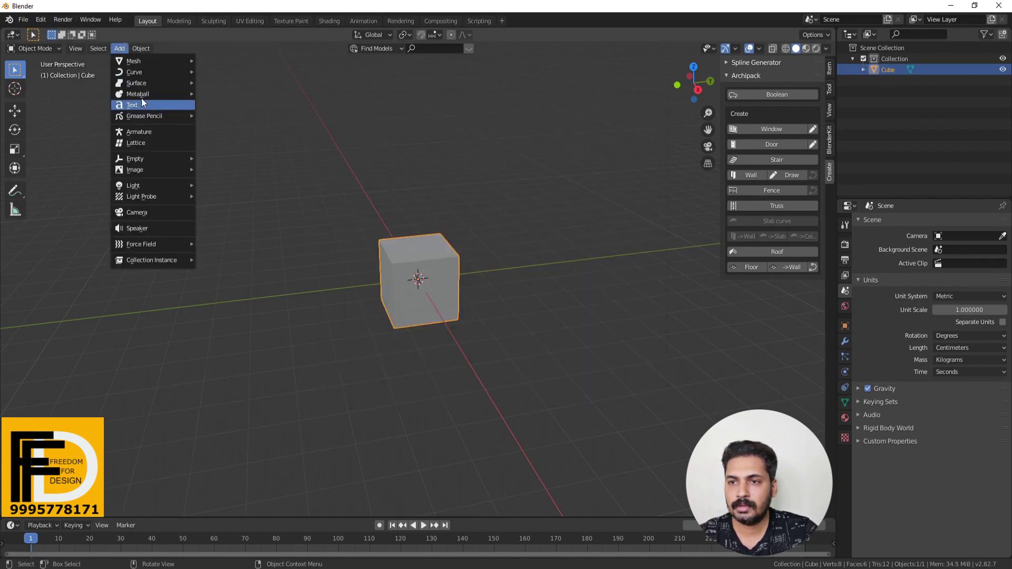
pyautogui.moveTo(144, 62)
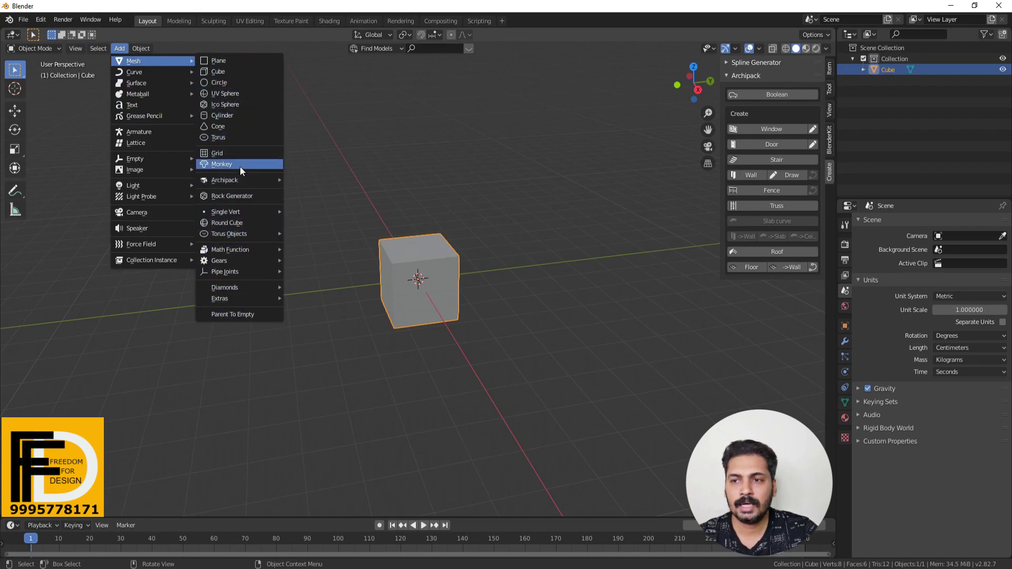
pyautogui.moveTo(227, 213)
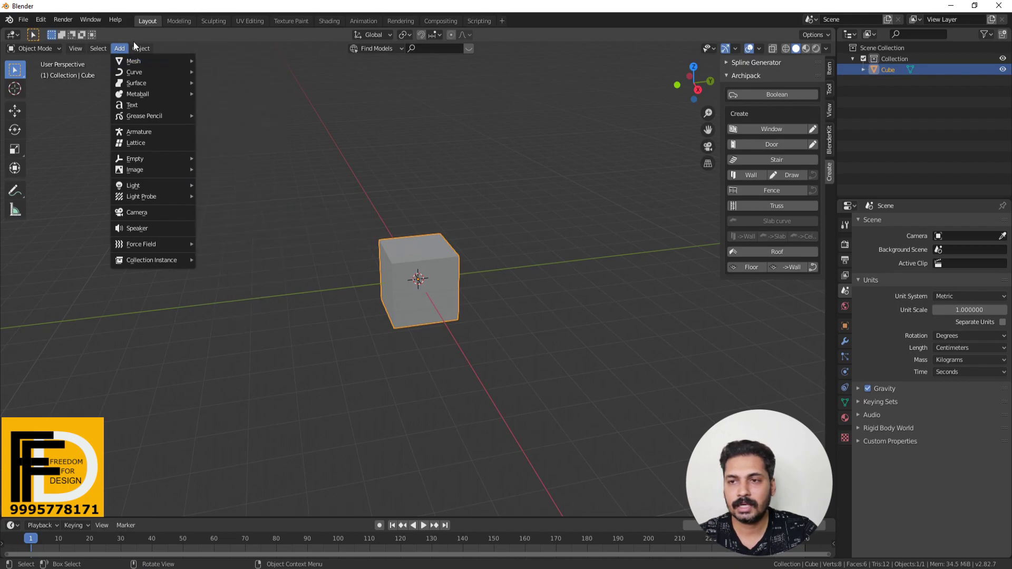
pyautogui.click(41, 20)
pyautogui.click(61, 172)
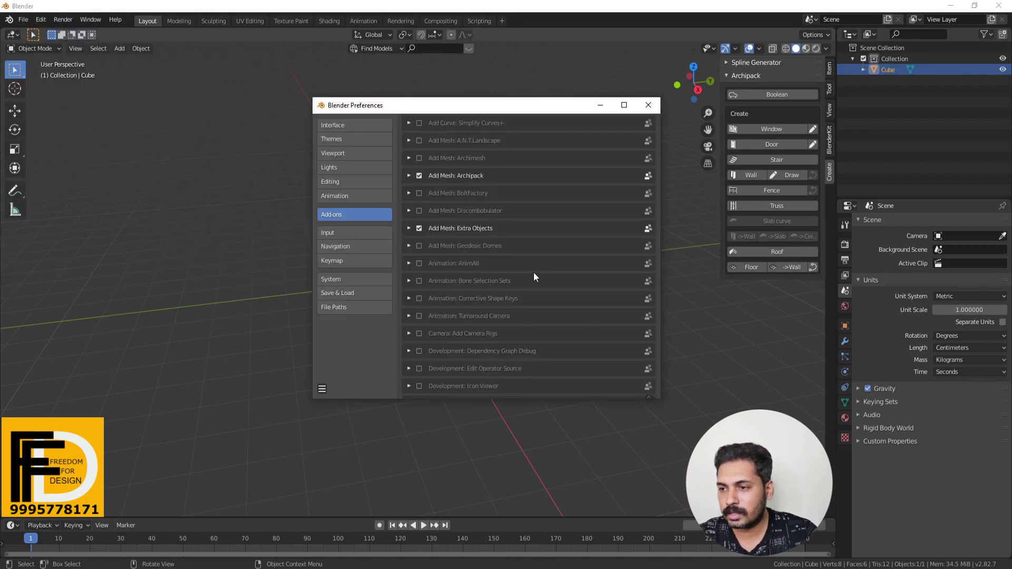
# Scroll down the add-on list to Import-Export: Import AutoCAD DXF Format and toggle its checkbox
pyautogui.scroll(-3, 496, 258)
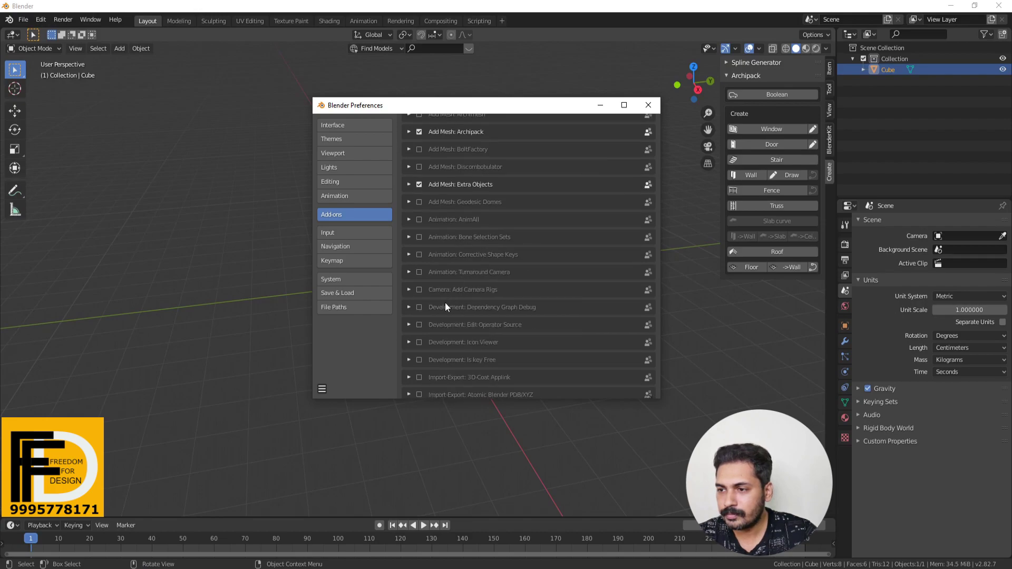
pyautogui.scroll(-5, 435, 315)
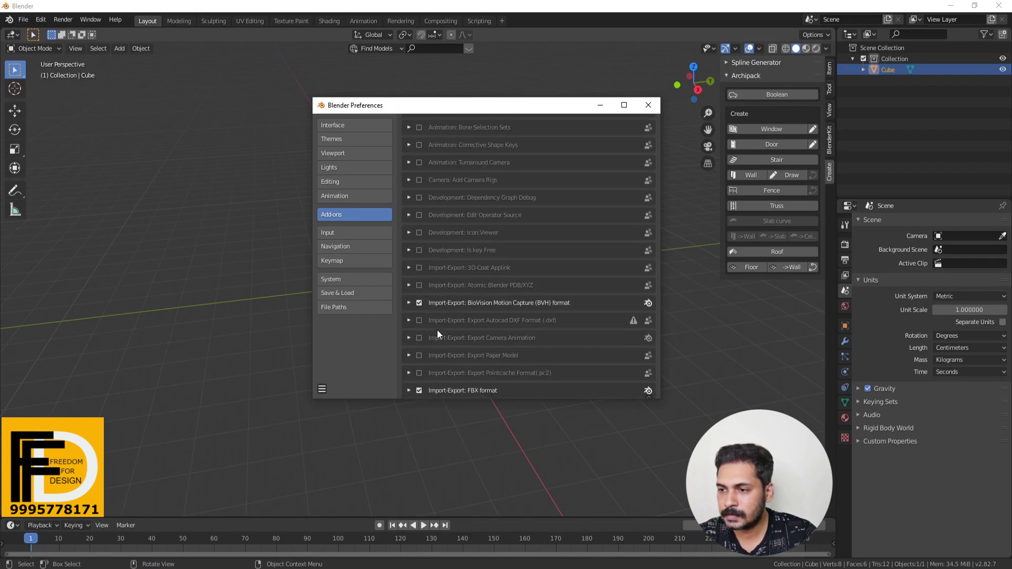
pyautogui.scroll(-1, 477, 348)
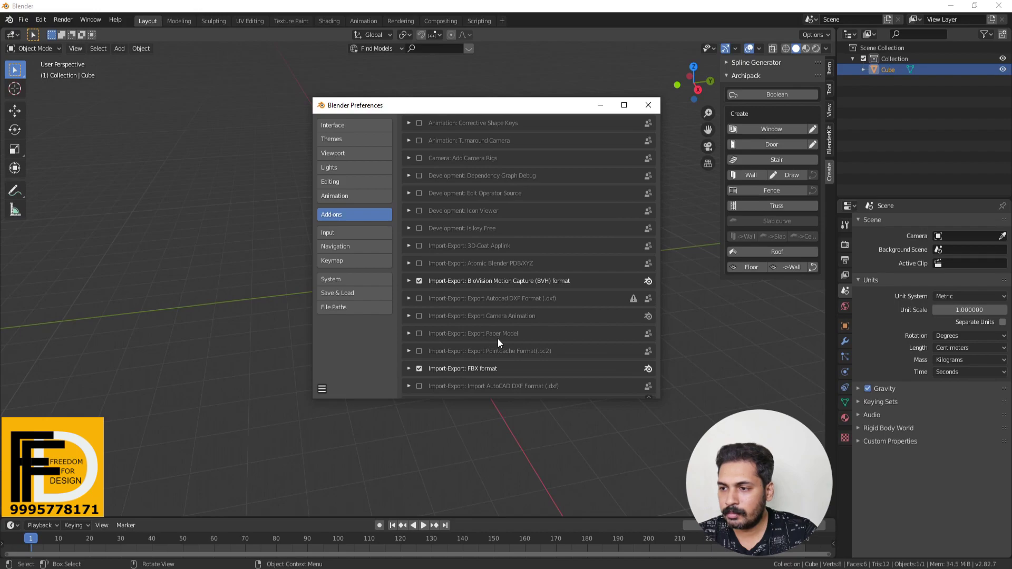
pyautogui.scroll(-1, 474, 363)
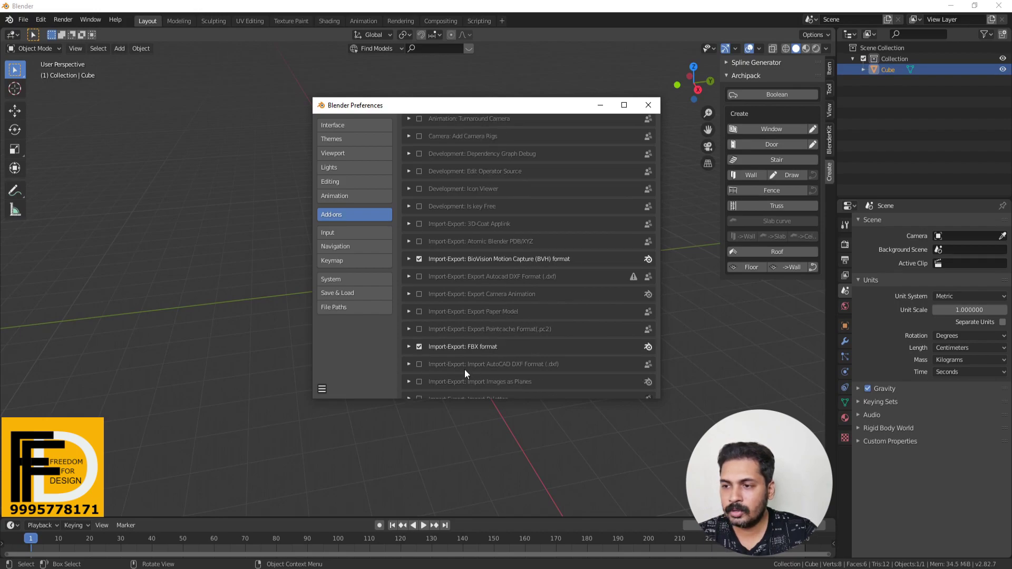
pyautogui.click(419, 365)
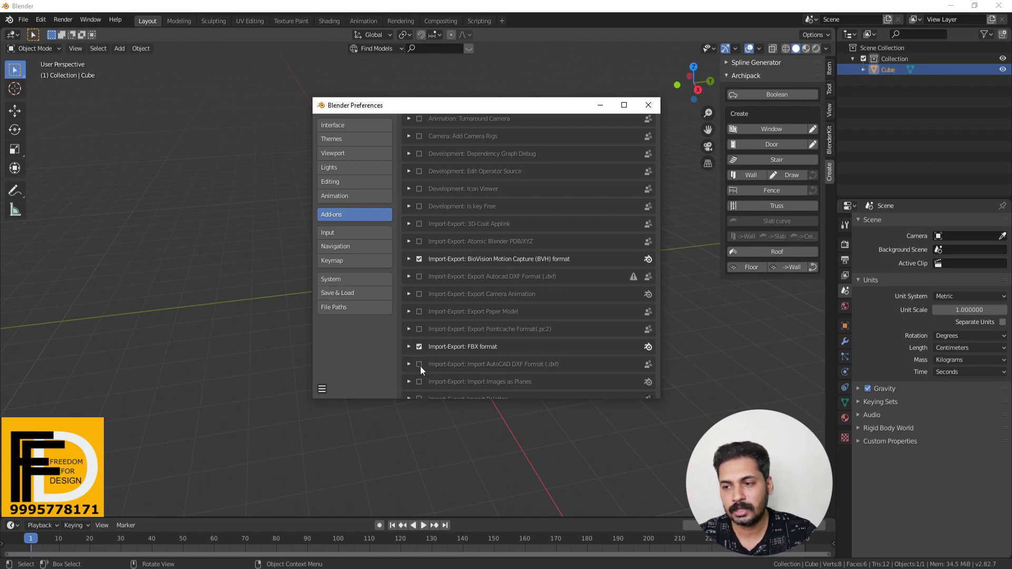
# Check the File > Import formats, then tick Import-Export: Import AutoCAD DXF Format in Preferences
pyautogui.click(23, 21)
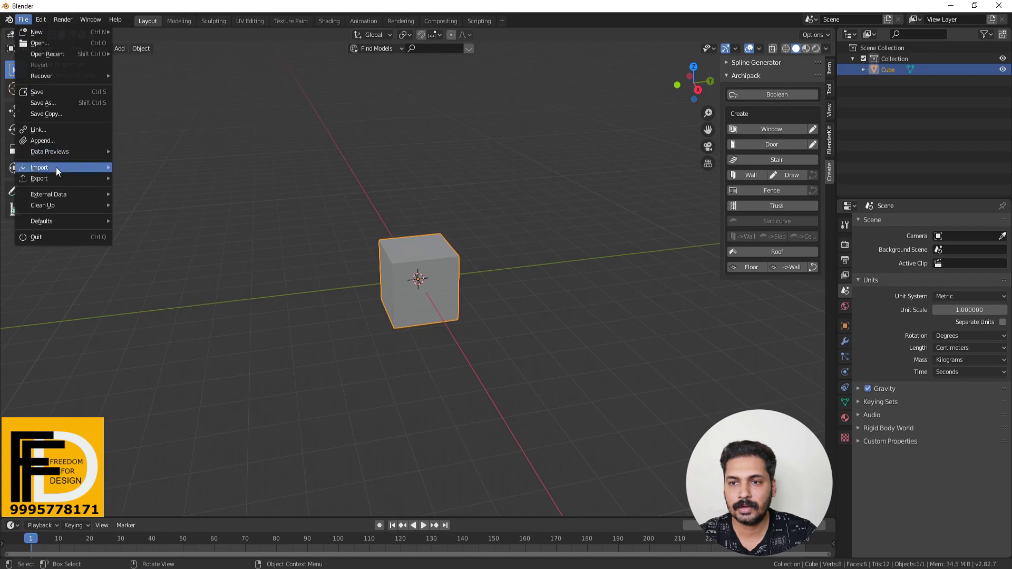
pyautogui.moveTo(56, 170)
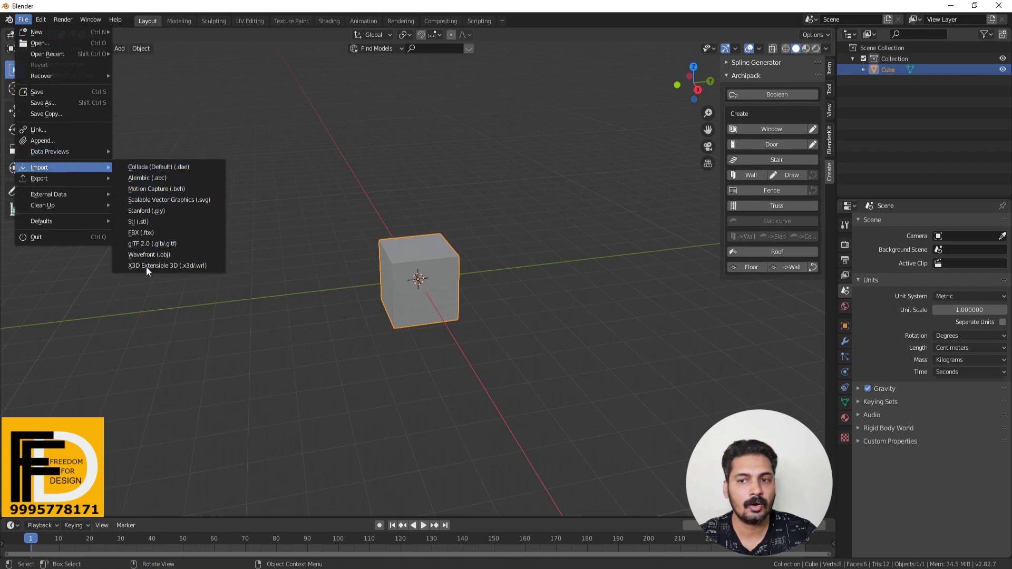
pyautogui.moveTo(42, 20)
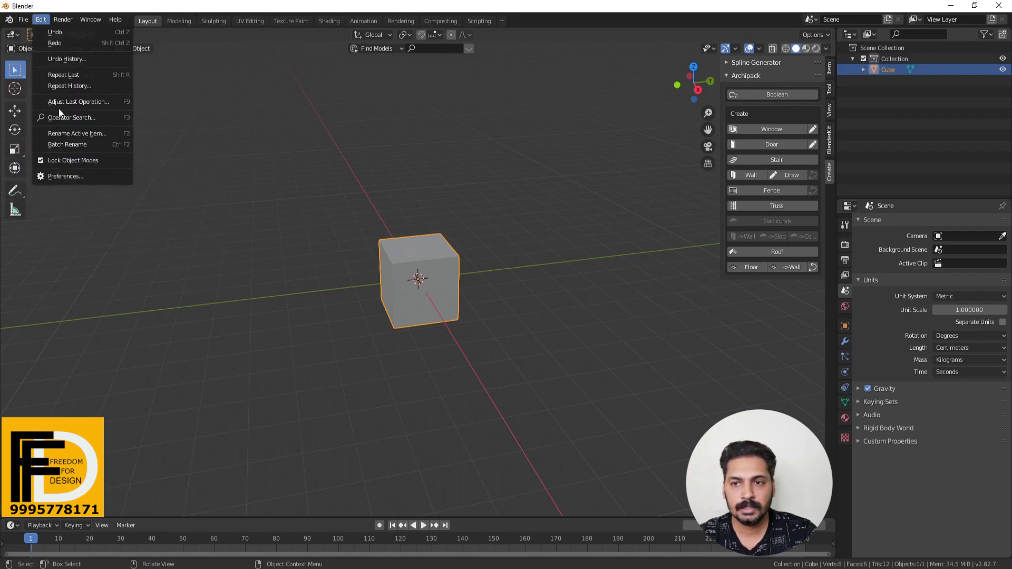
pyautogui.click(62, 176)
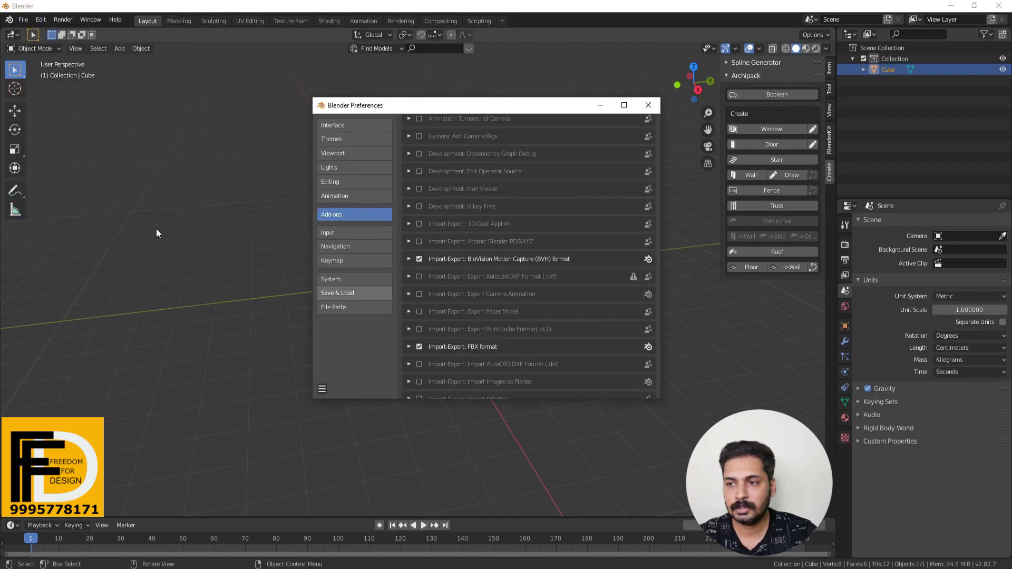
pyautogui.click(420, 364)
# Confirm AutoCAD DXF now appears under File > Import, then bring Preferences back
pyautogui.click(23, 20)
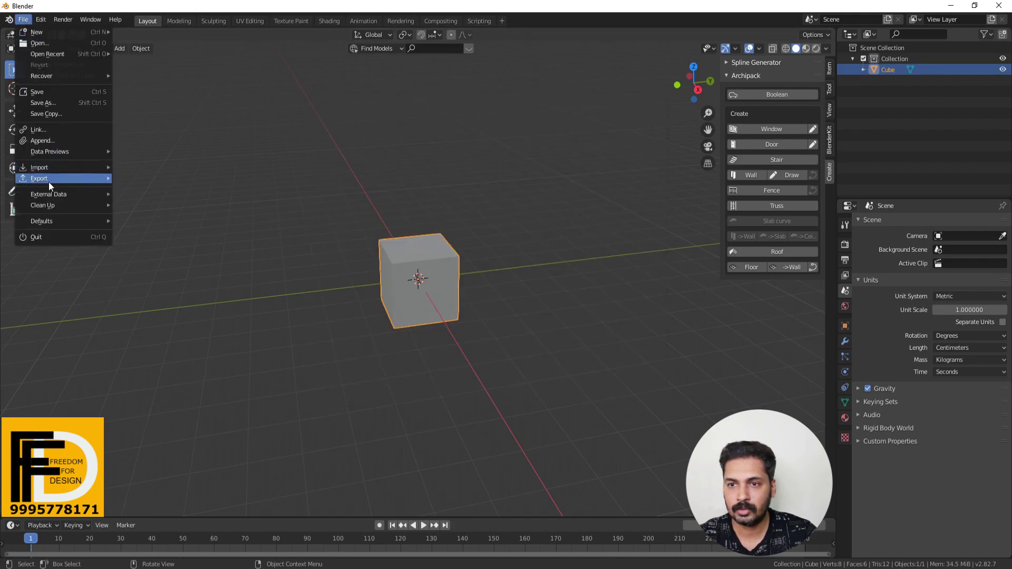
pyautogui.moveTo(50, 167)
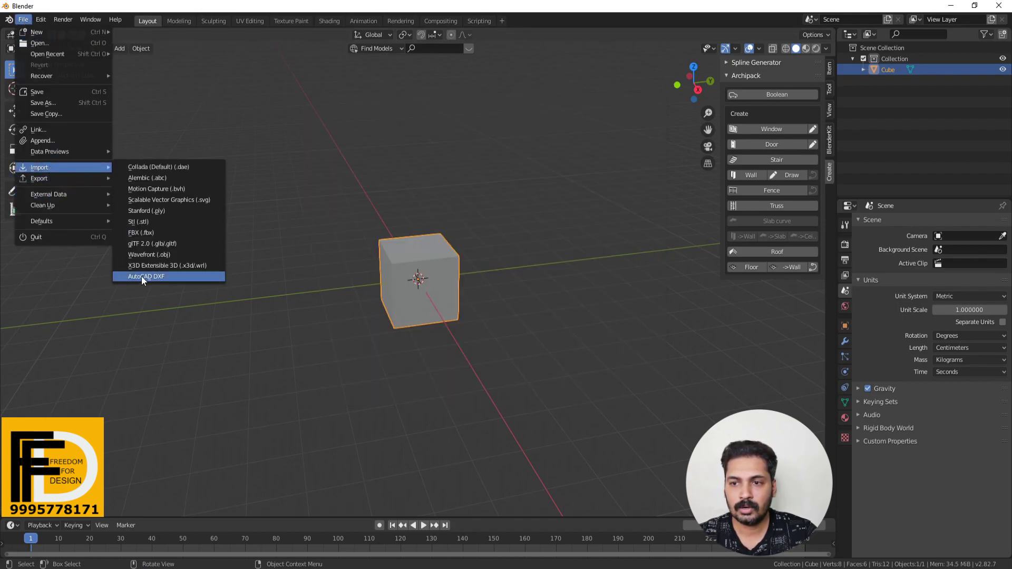
pyautogui.moveTo(40, 20)
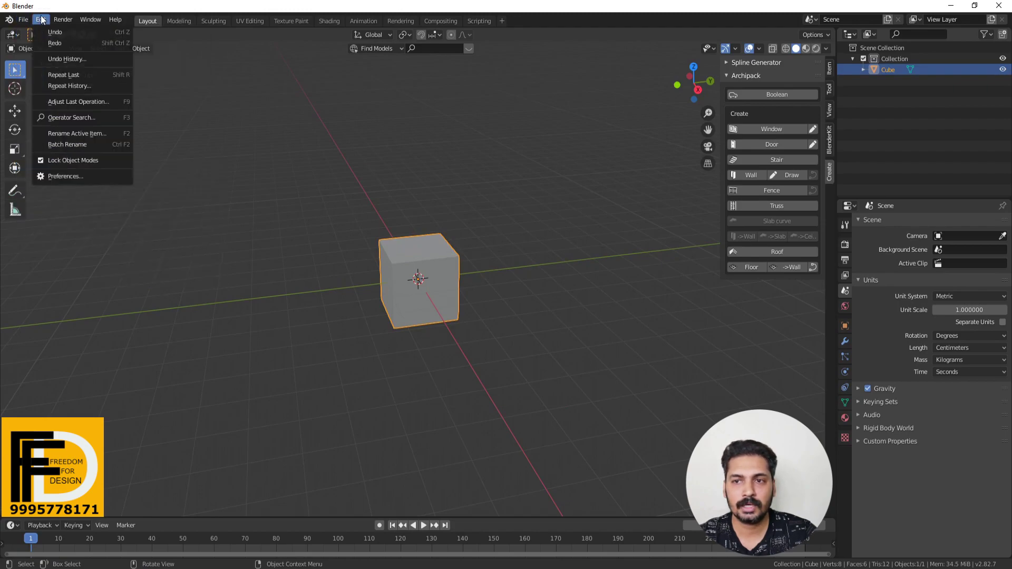
pyautogui.click(64, 176)
# Scroll to the Mesh add-ons and enable Mesh: LoopTools and Mesh: tinyCAD Mesh tools
pyautogui.scroll(-4, 471, 249)
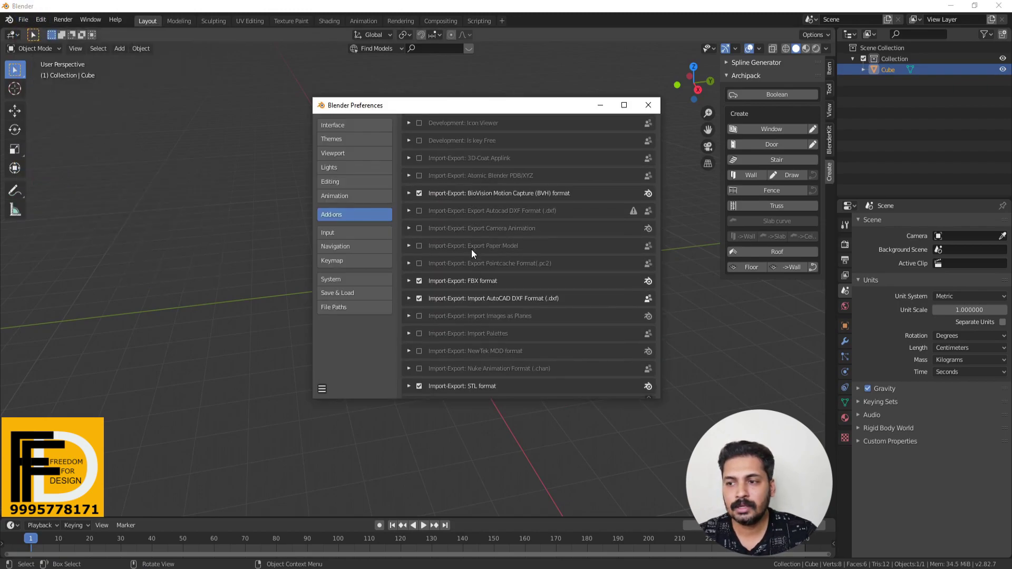
pyautogui.scroll(-5, 441, 289)
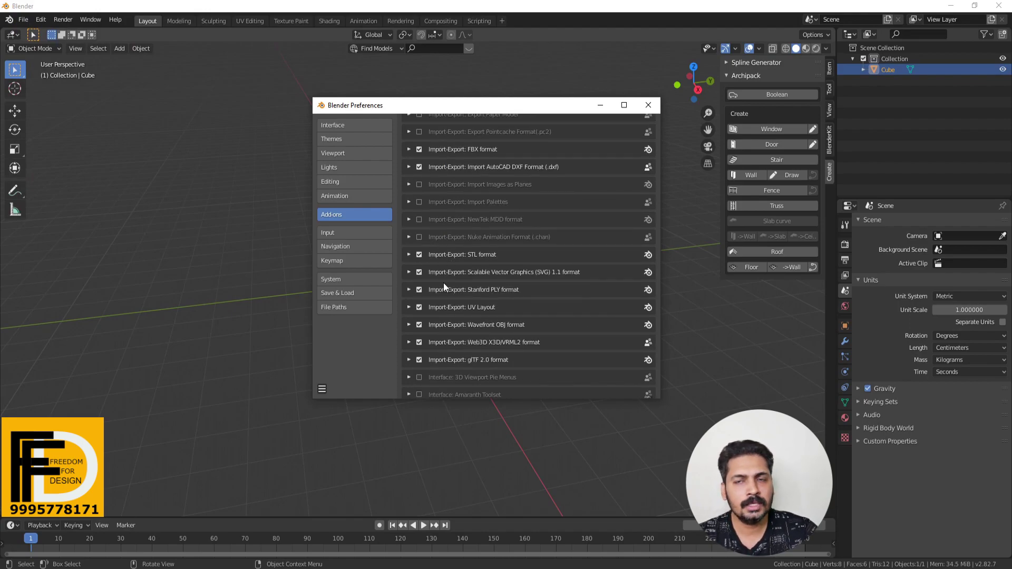
pyautogui.scroll(-7, 444, 285)
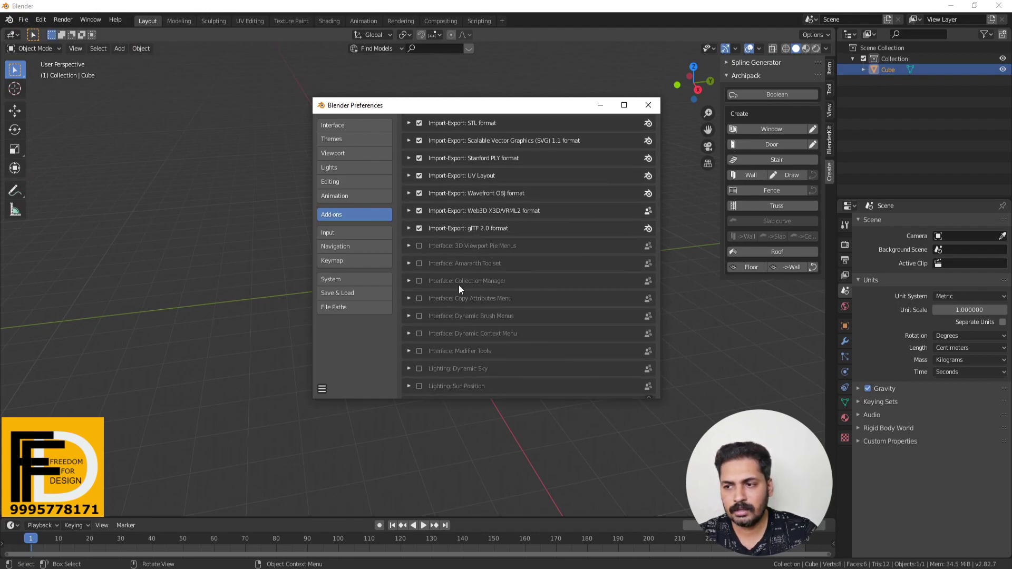
pyautogui.scroll(-7, 458, 285)
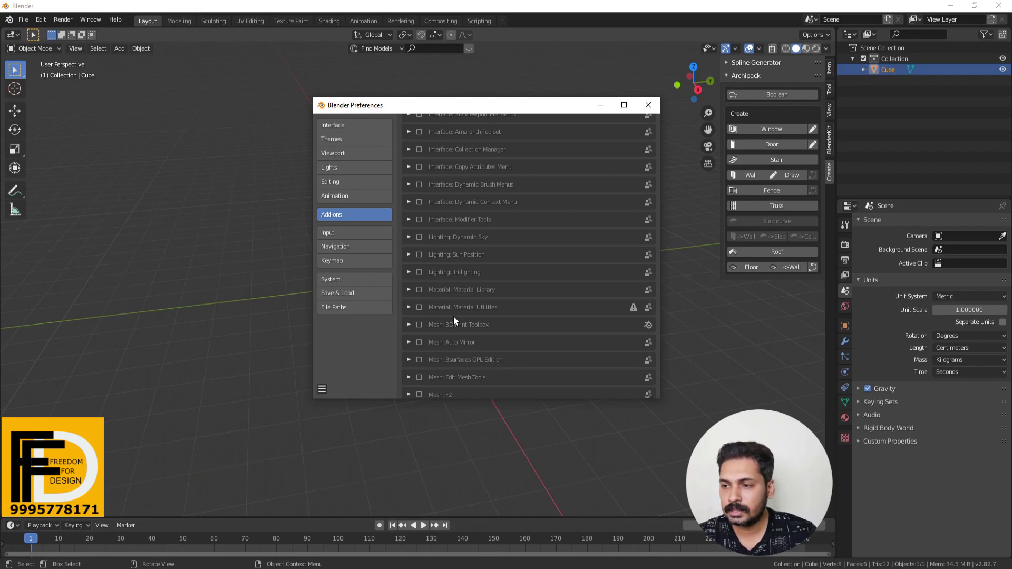
pyautogui.scroll(-5, 460, 306)
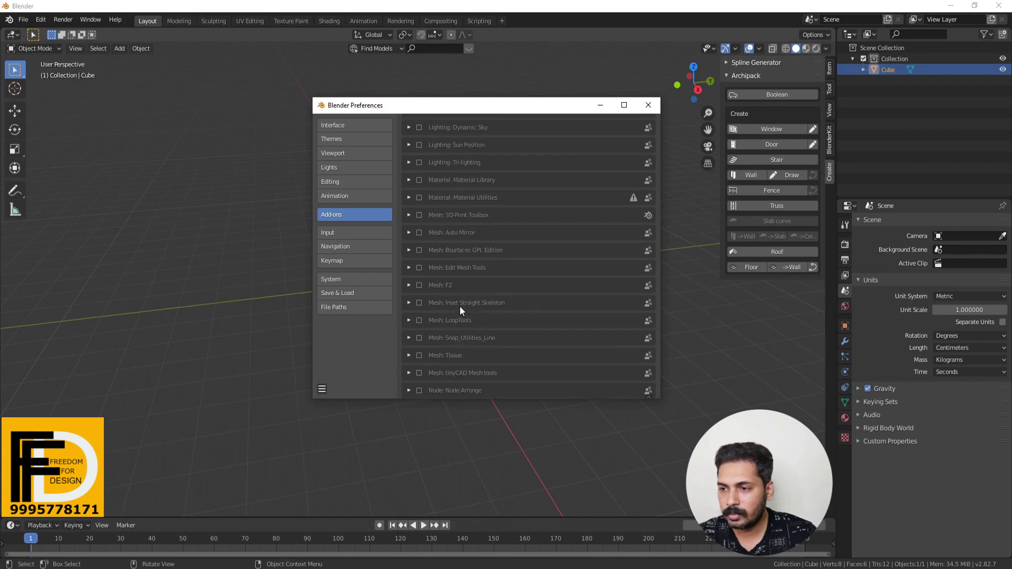
pyautogui.click(419, 321)
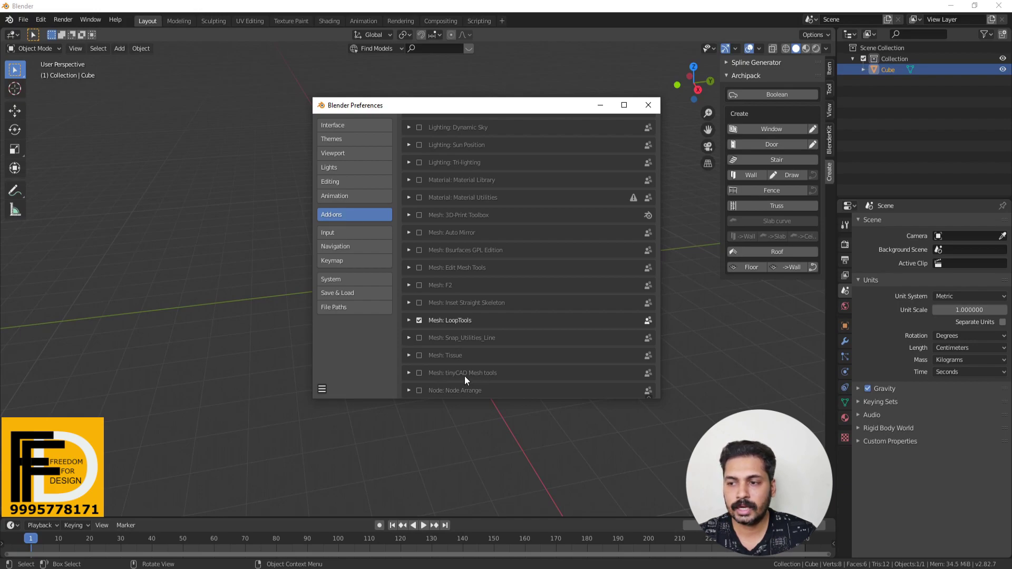
pyautogui.click(420, 373)
# Switch Node: Node Wrangler on and back off, then scroll back toward the top of the list
pyautogui.scroll(-1, 502, 380)
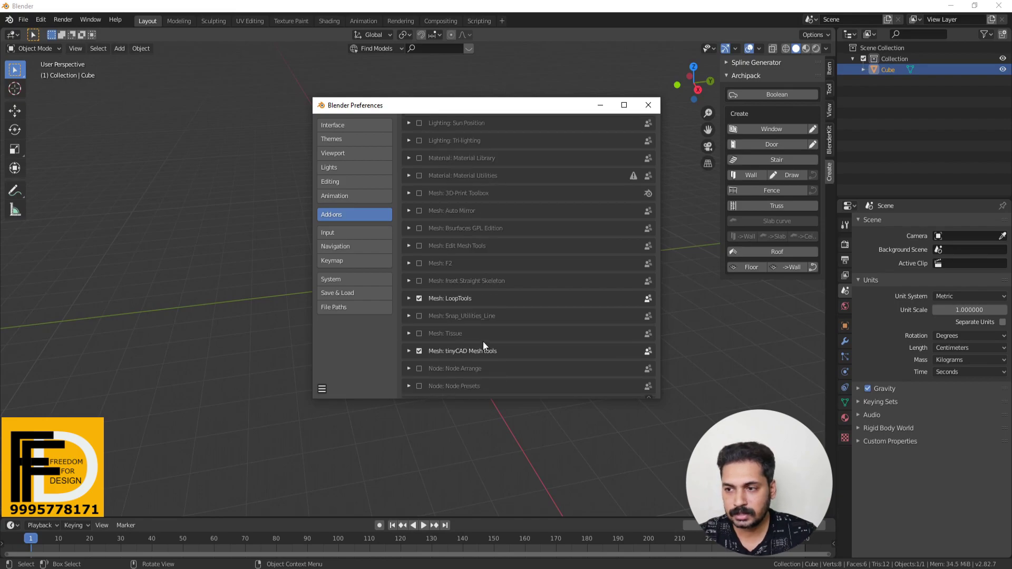
pyautogui.scroll(-1, 483, 342)
pyautogui.scroll(-1, 494, 361)
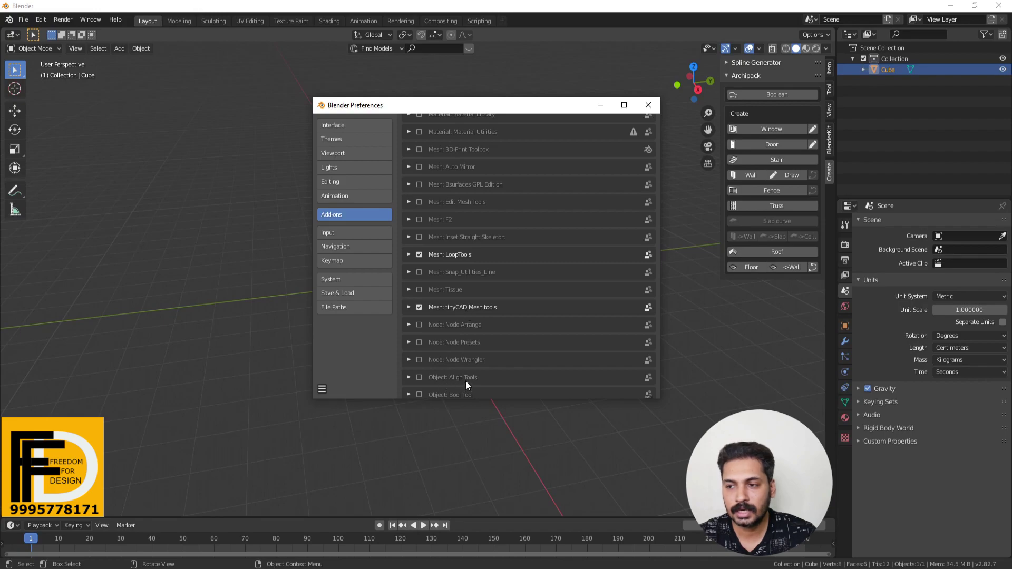
pyautogui.click(420, 361)
pyautogui.click(420, 361)
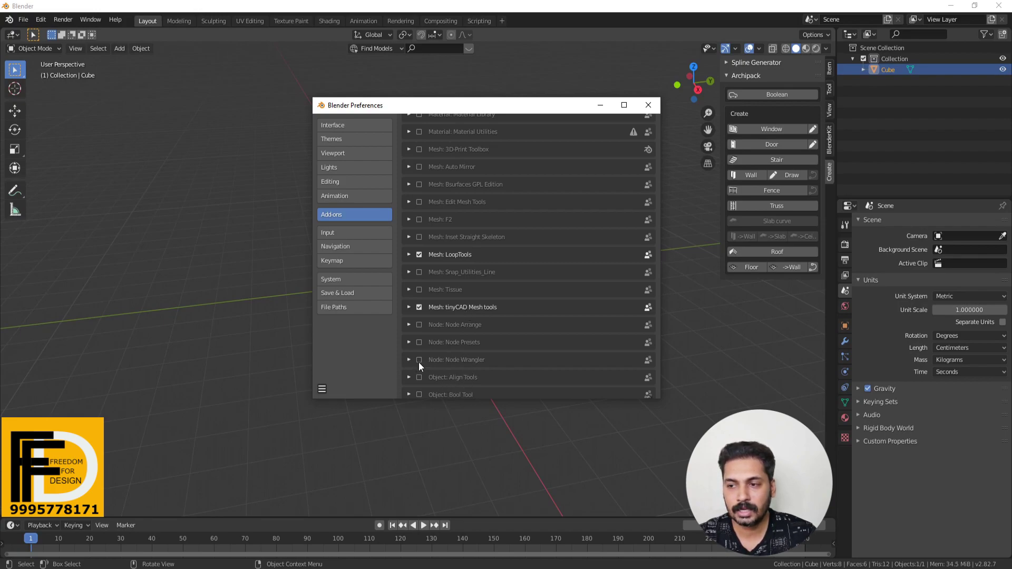
pyautogui.scroll(-2, 467, 371)
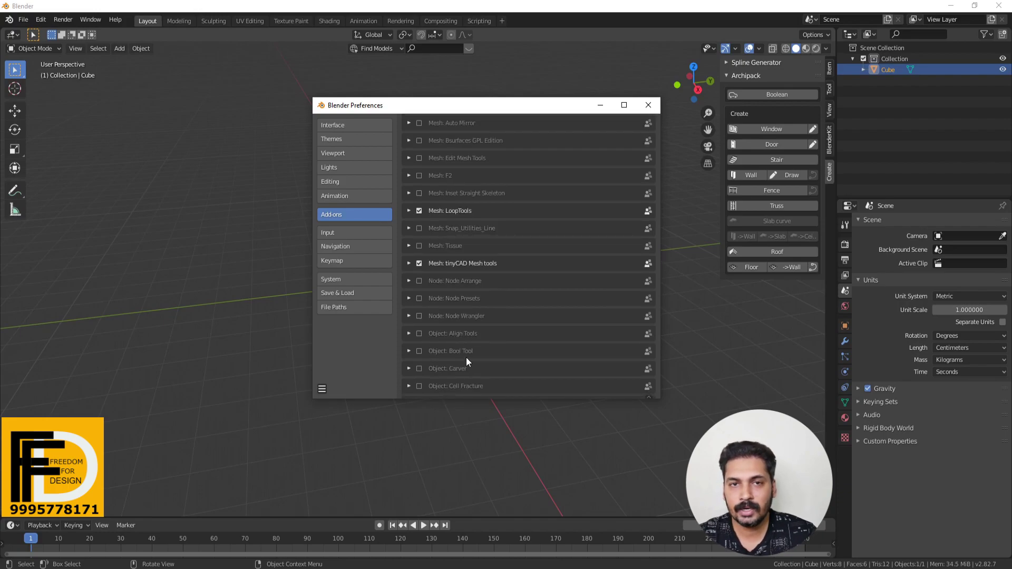
pyautogui.scroll(7, 492, 337)
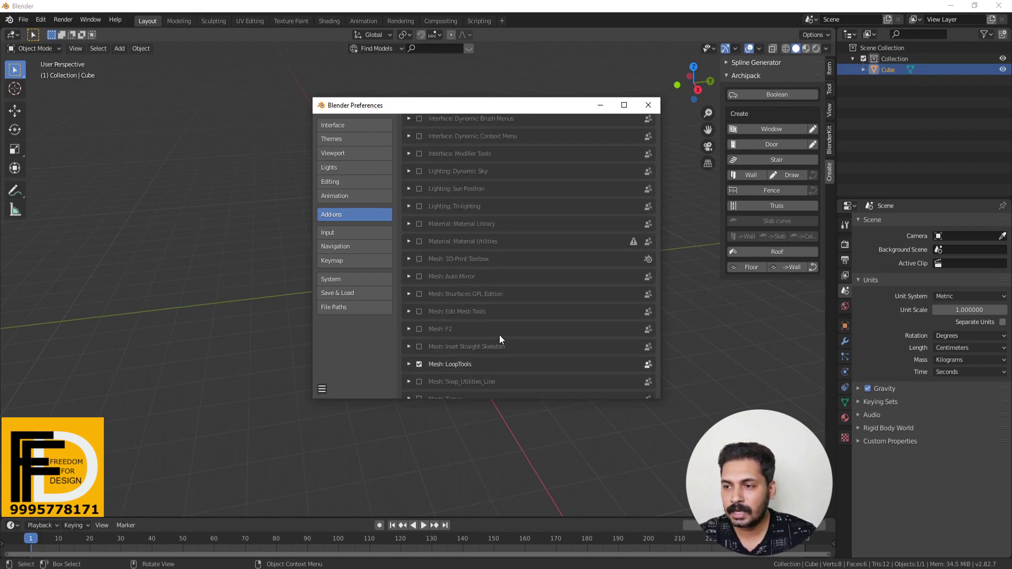
pyautogui.scroll(20, 499, 334)
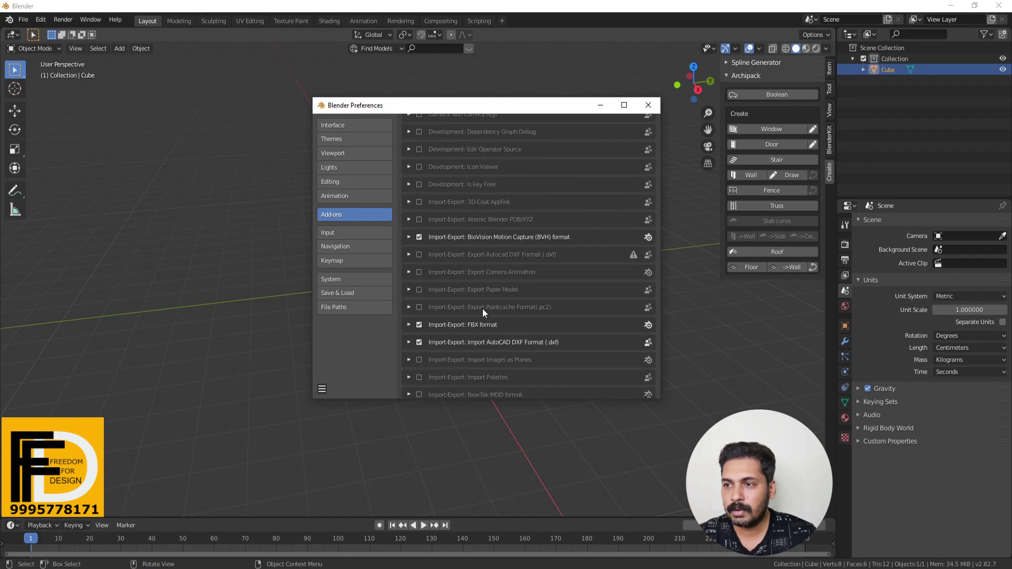
pyautogui.scroll(15, 483, 308)
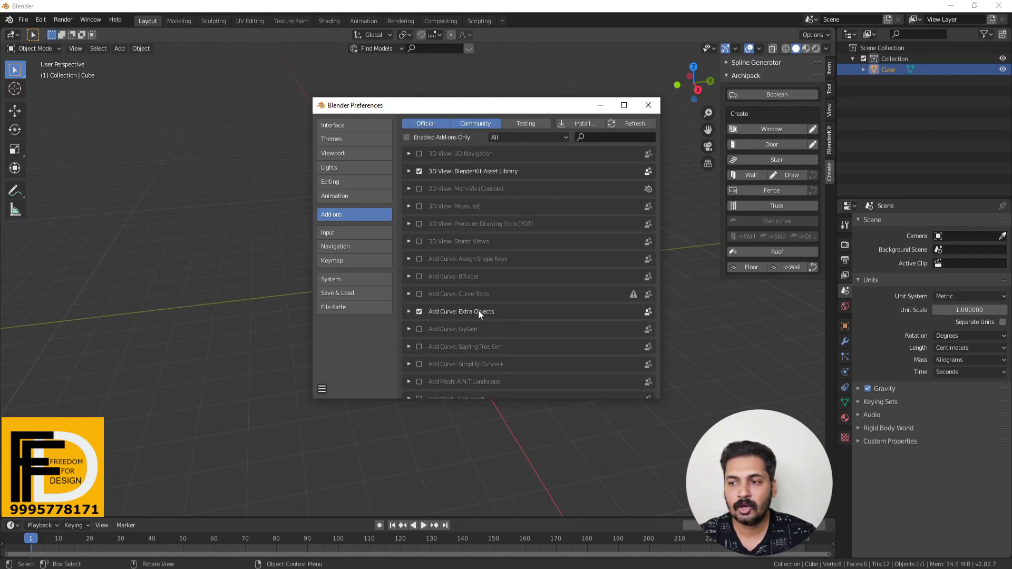
# Review the checked add-ons in the list, then bring the cube scene back in front of Preferences
pyautogui.scroll(-7, 479, 310)
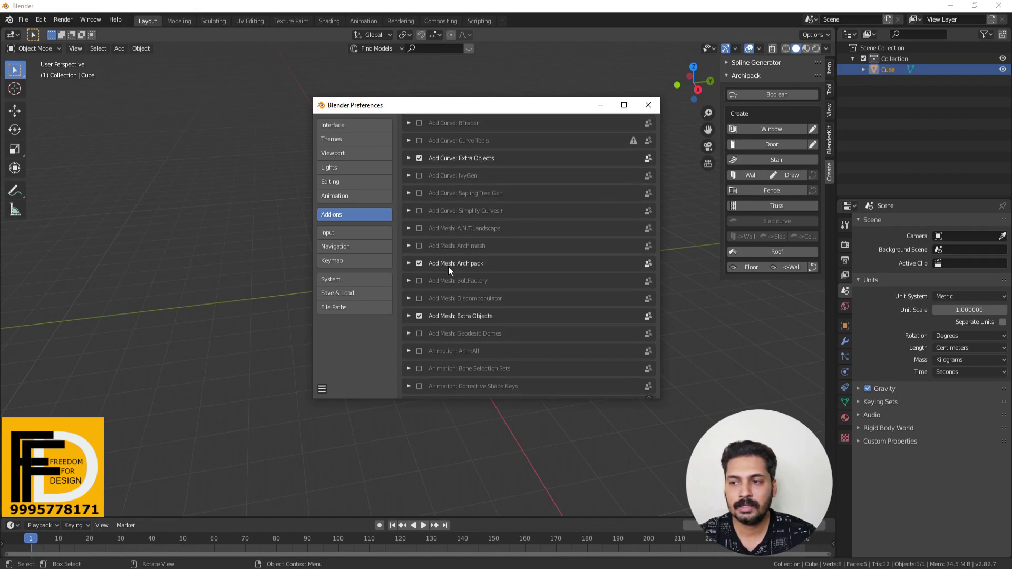
pyautogui.scroll(-15, 472, 316)
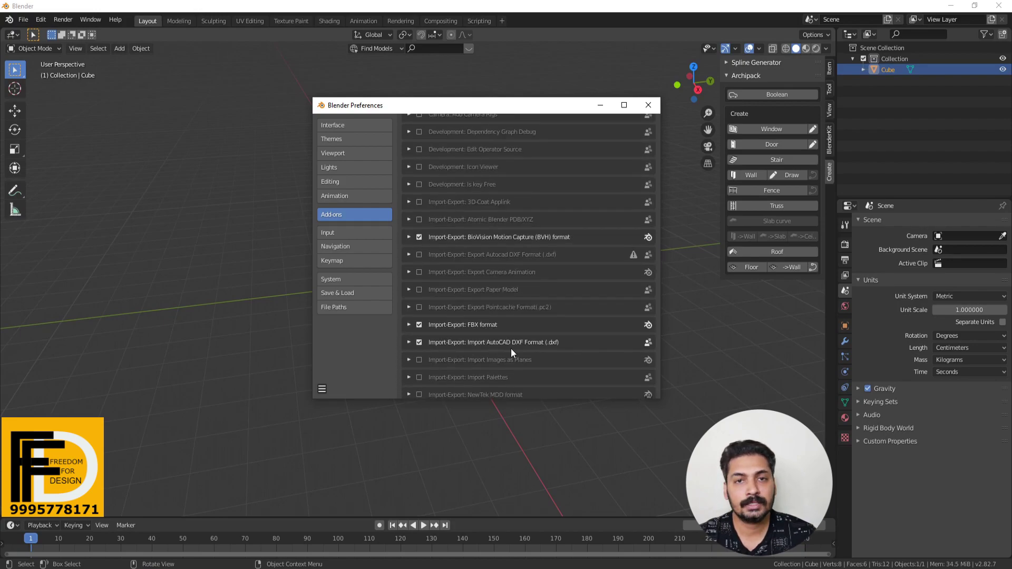
pyautogui.scroll(-8, 509, 342)
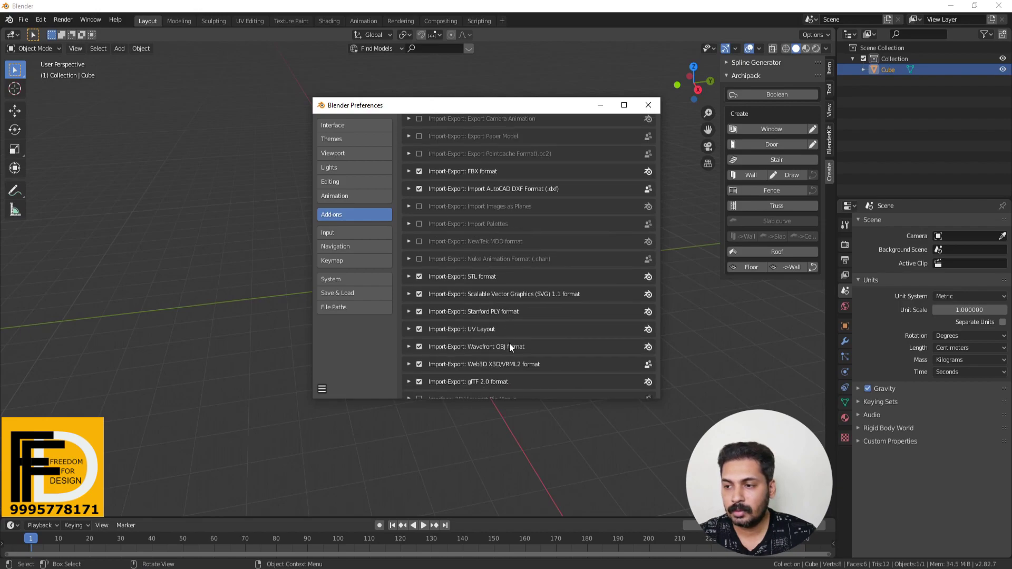
pyautogui.scroll(-15, 509, 343)
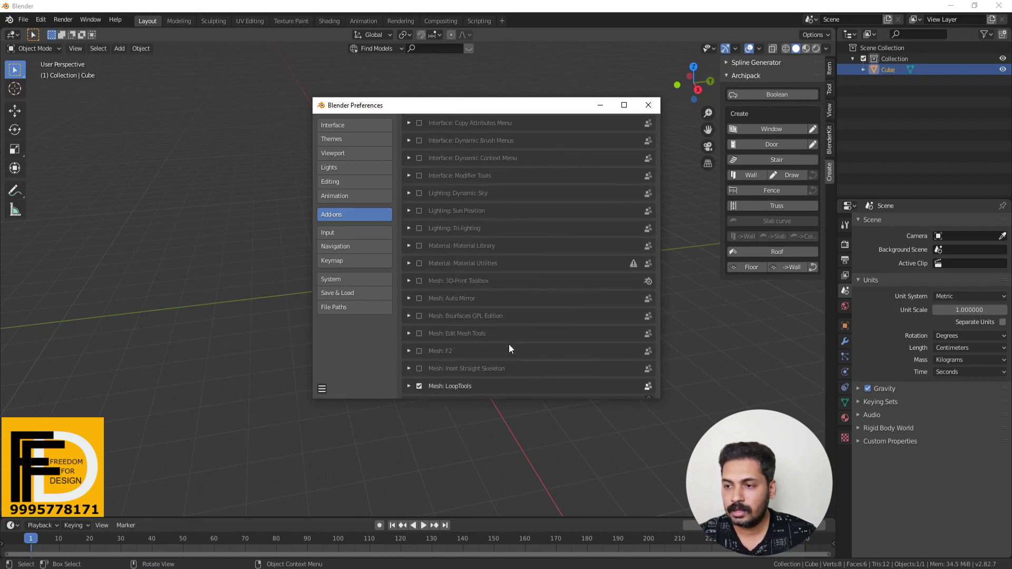
pyautogui.scroll(-4, 510, 348)
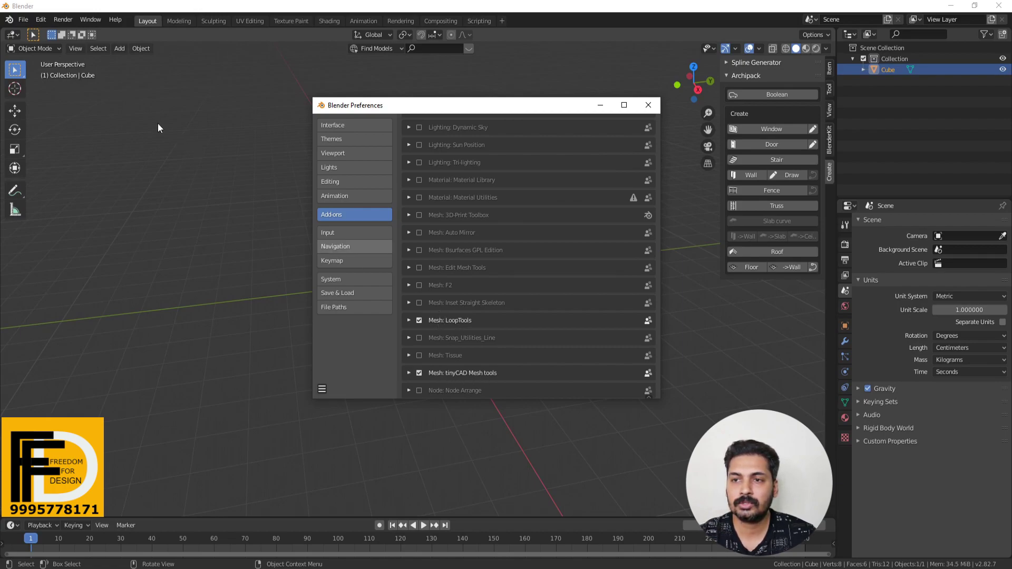
pyautogui.click(214, 219)
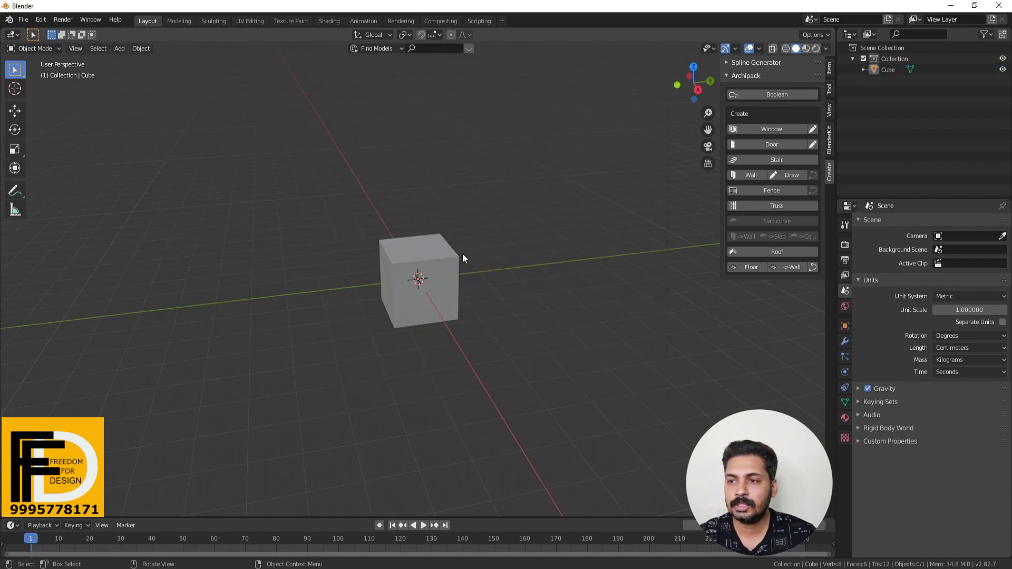
# Select the cube and view its object context menu without applying anything
pyautogui.click(443, 252)
pyautogui.rightClick(417, 250)
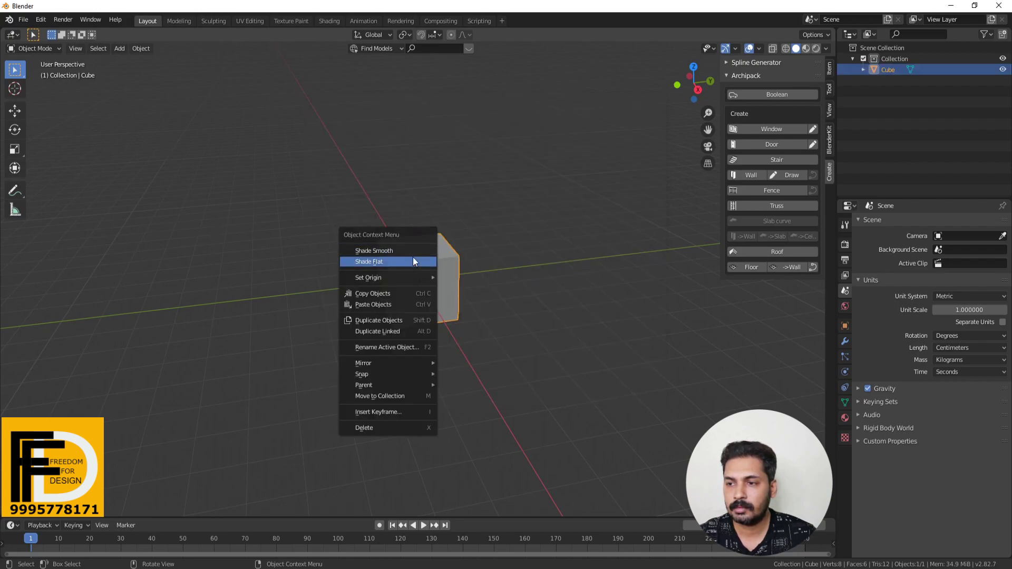
pyautogui.click(446, 255)
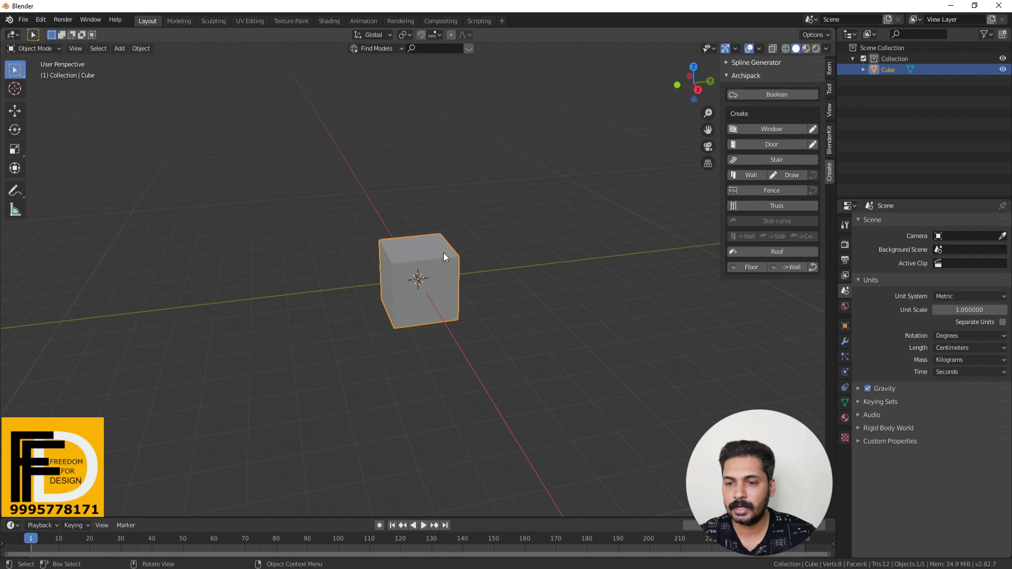
# Put the cube in Edit Mode and inspect the LoopTools and TinyCAD entries in its vertex menu
pyautogui.press('Tab')
pyautogui.rightClick(425, 245)
pyautogui.moveTo(423, 246)
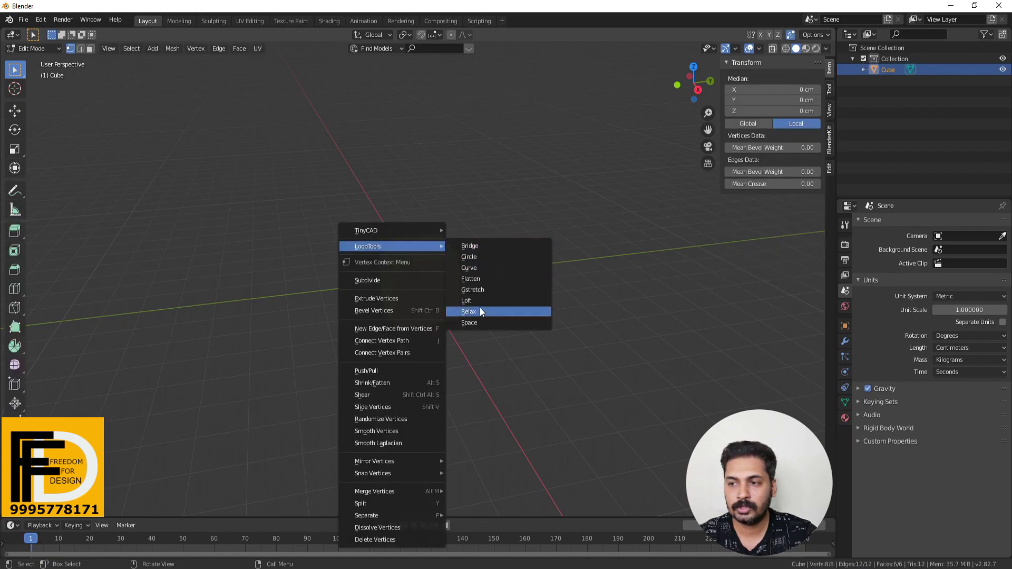
pyautogui.moveTo(394, 231)
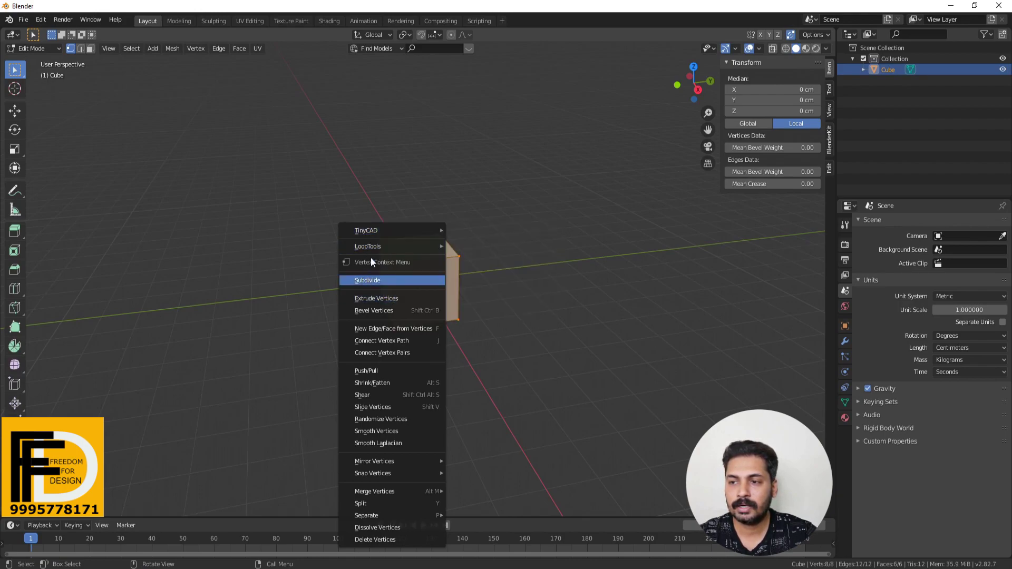
pyautogui.click(42, 20)
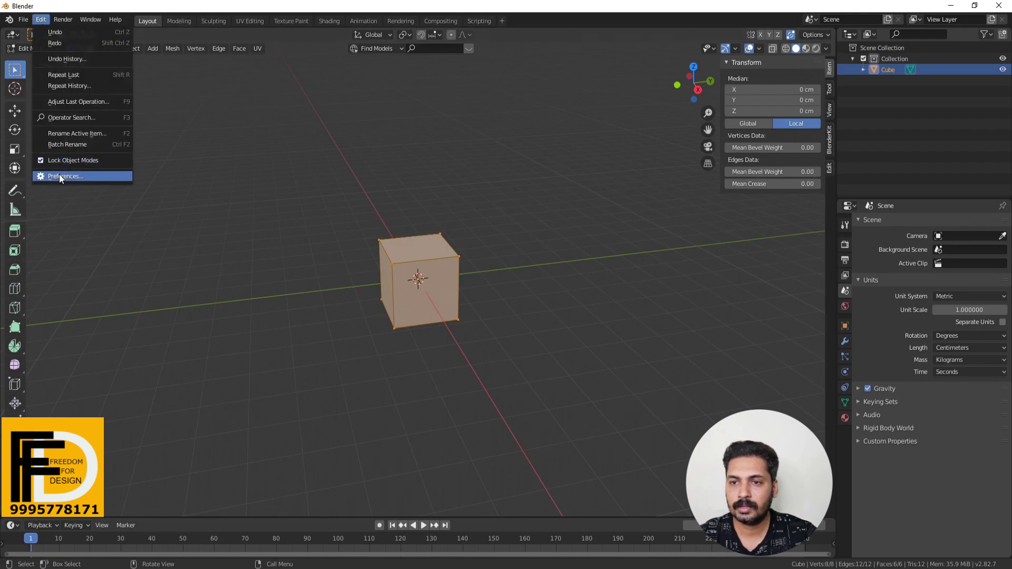
# Enable the Mesh: Edit Mesh Tools add-on and return to the cube with nothing selected
pyautogui.click(59, 174)
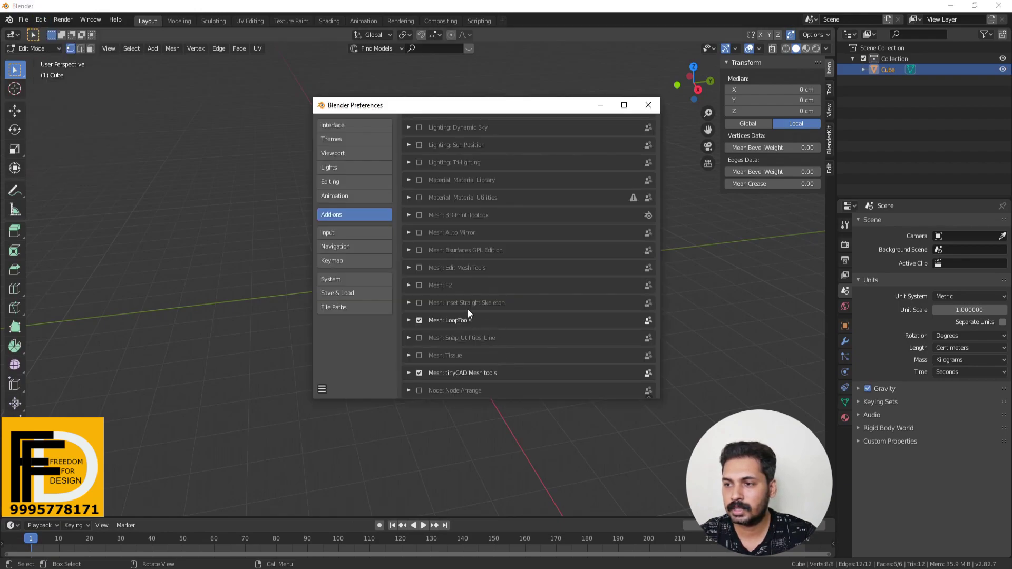
pyautogui.click(419, 267)
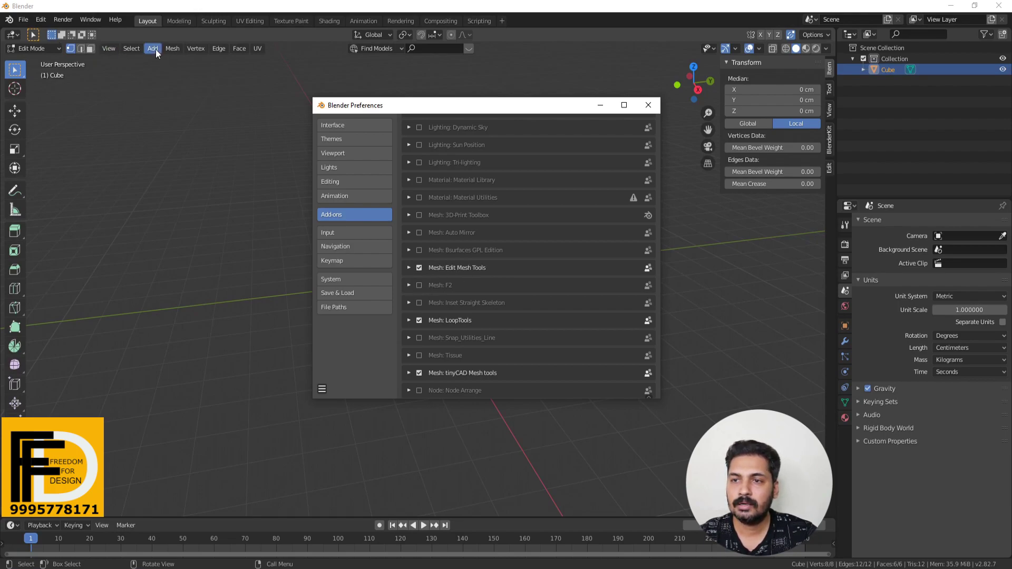
pyautogui.click(257, 162)
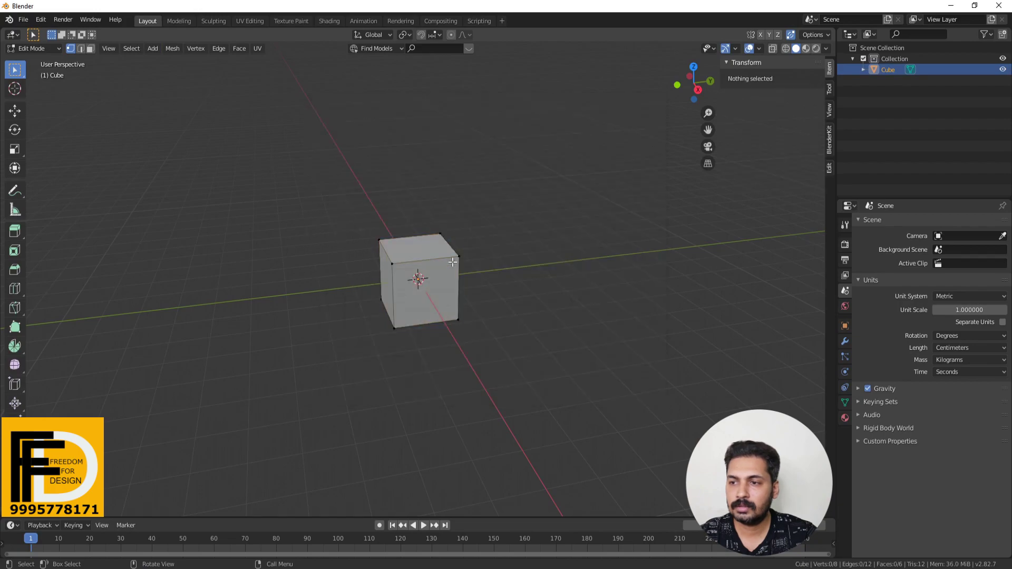
# In edge select mode, select the cube's top front edge and inspect its Edge Tools and Mesh Tools menus
pyautogui.press('2')
pyautogui.click(414, 261)
pyautogui.rightClick(418, 264)
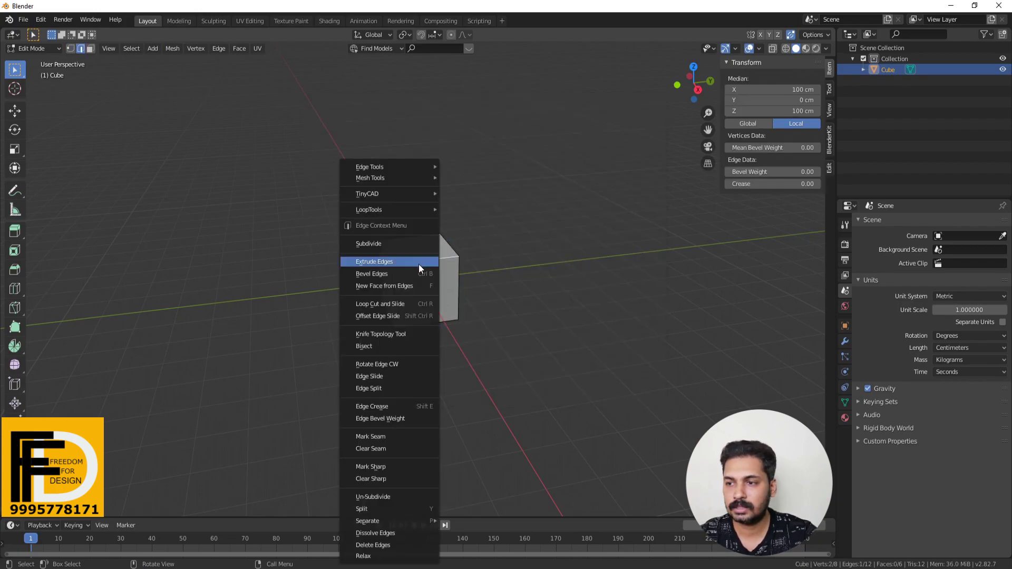
pyautogui.moveTo(381, 170)
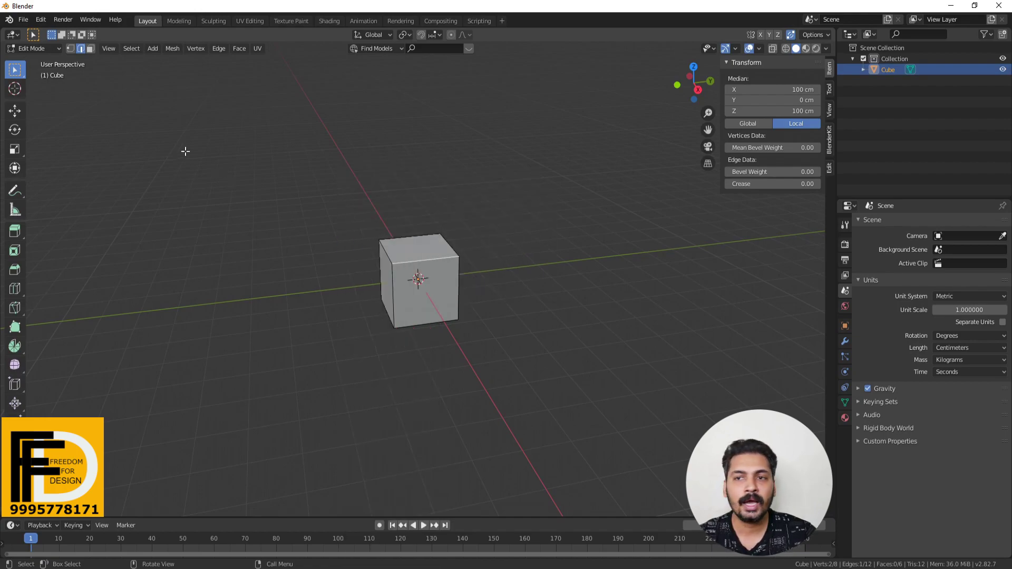
pyautogui.click(42, 19)
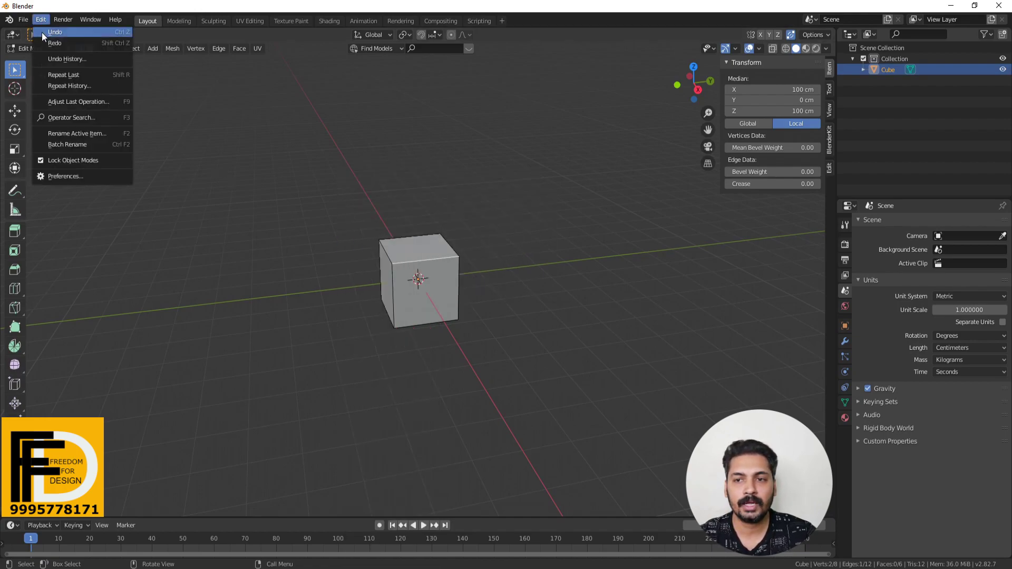
# Save the preferences from the bottom-left menu with Auto-Save Preferences on, then return to the cube scene
pyautogui.click(56, 178)
pyautogui.scroll(-5, 519, 258)
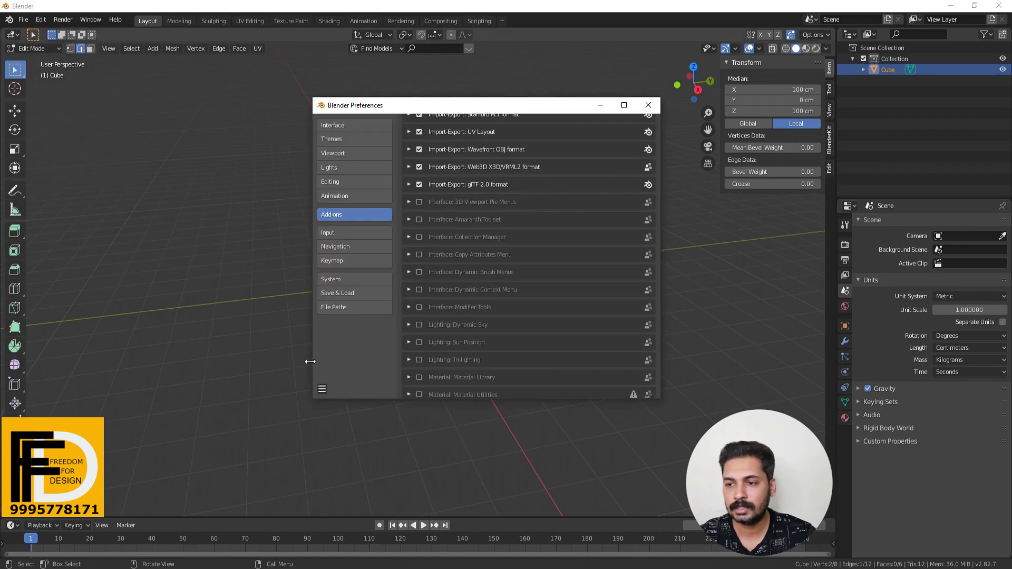
pyautogui.click(321, 391)
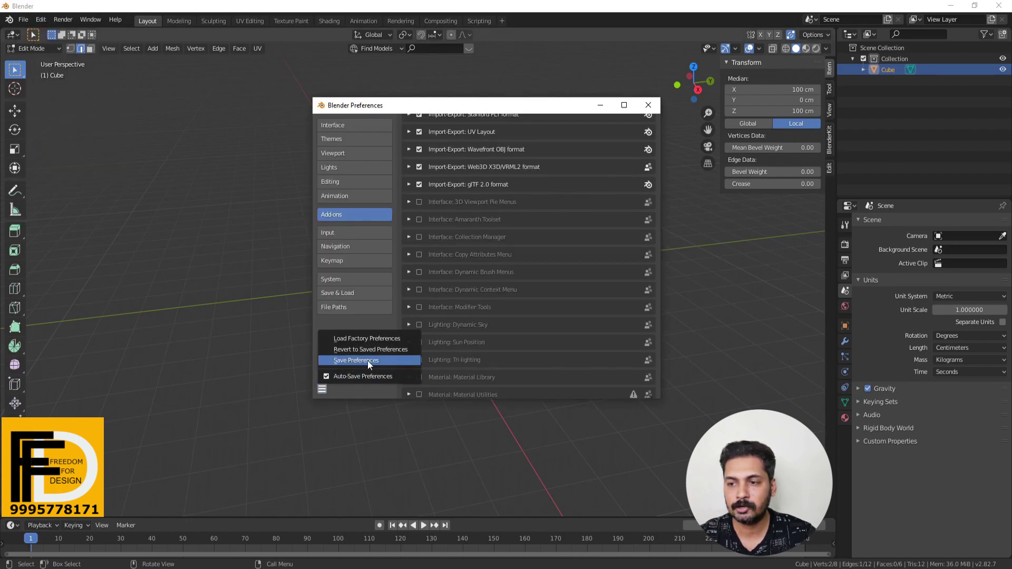
pyautogui.click(351, 362)
pyautogui.click(322, 390)
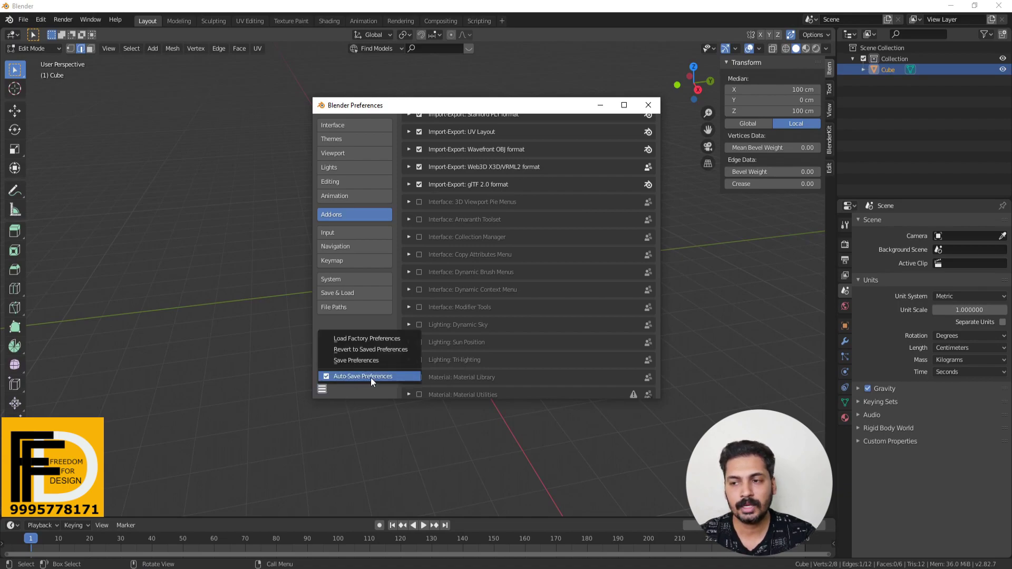
pyautogui.click(322, 389)
pyautogui.click(343, 360)
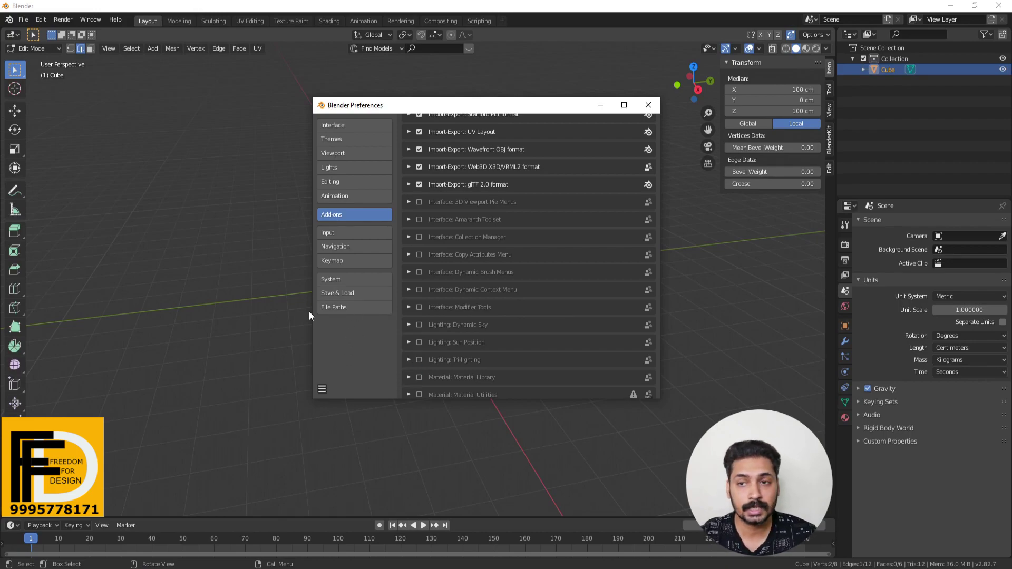
pyautogui.click(155, 183)
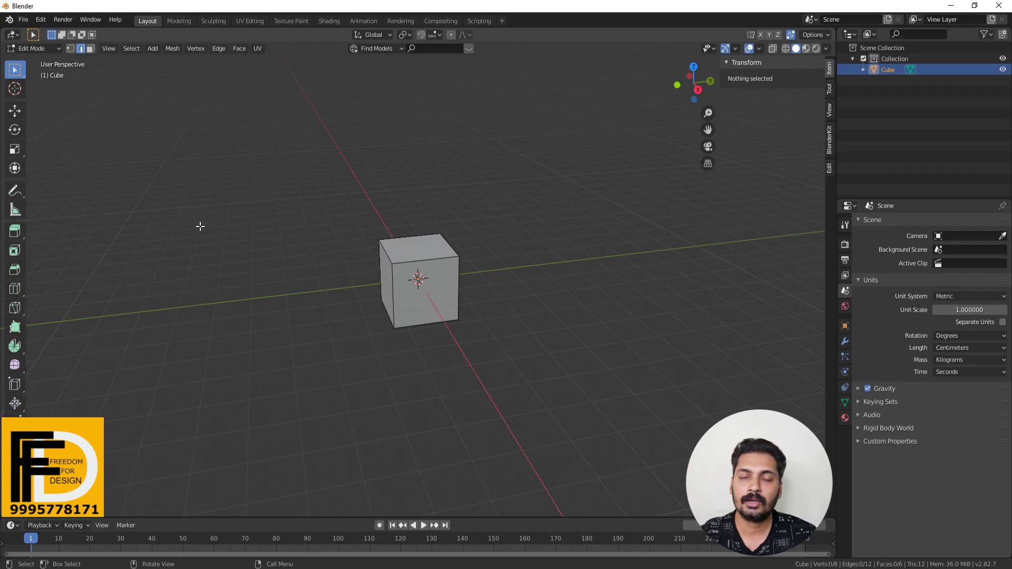